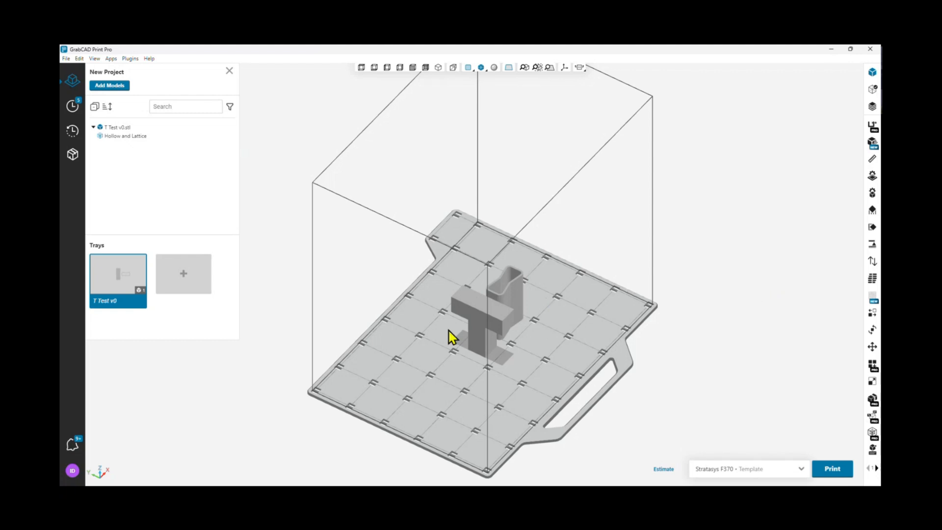
Select the T-shaped model and review its model settings and the tray settings
click(491, 312)
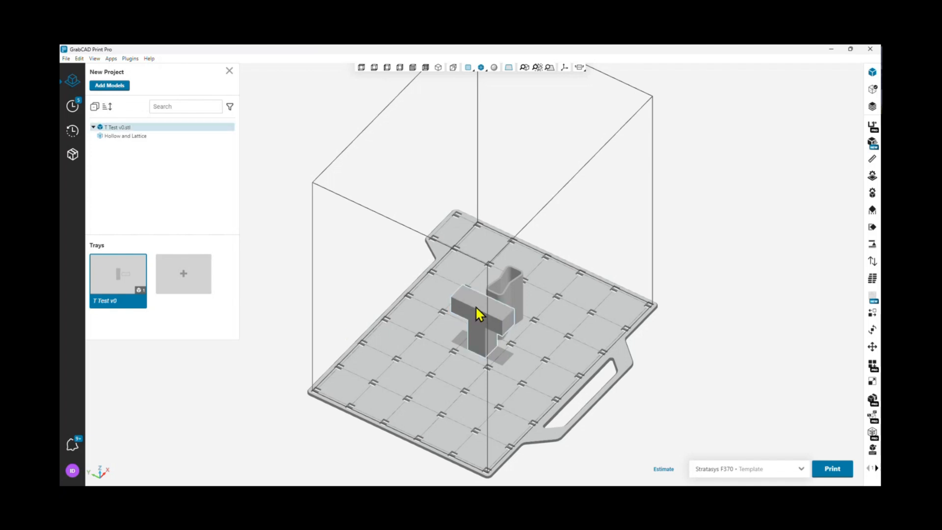
click(475, 306)
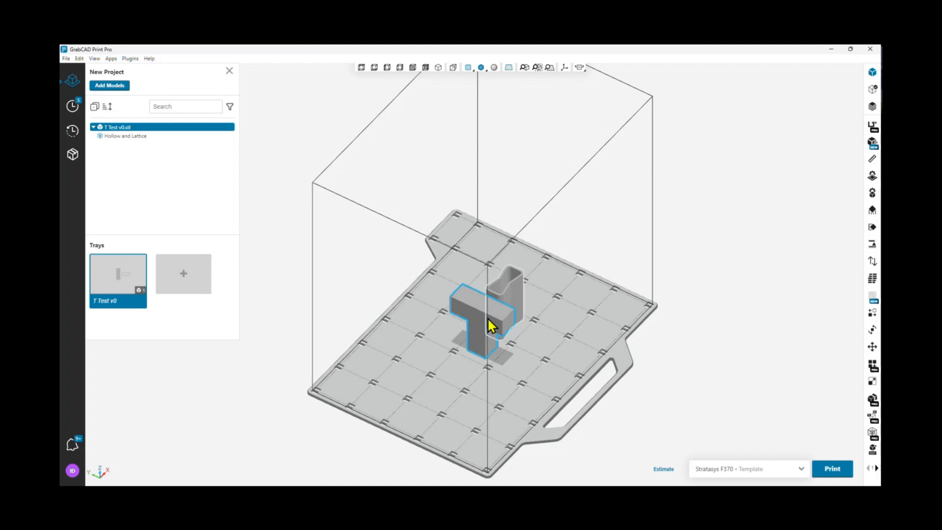
click(872, 192)
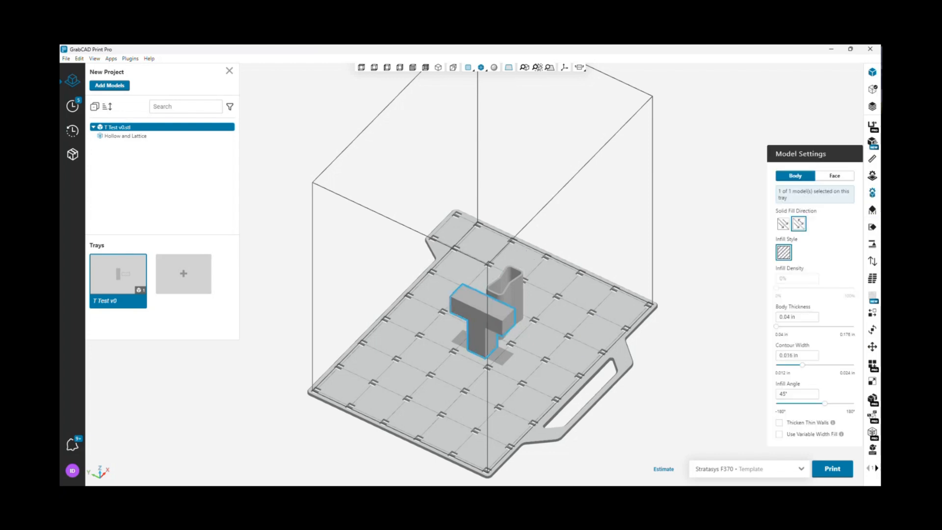
click(872, 176)
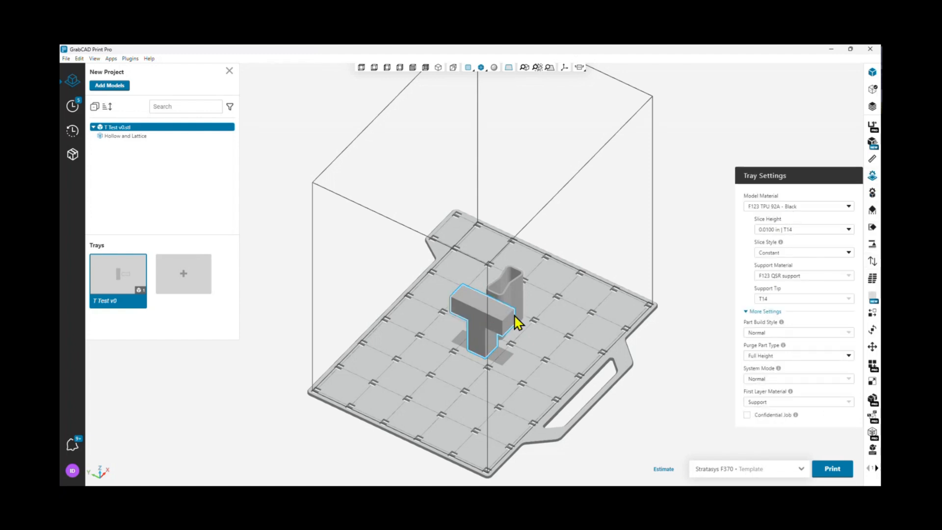
click(872, 191)
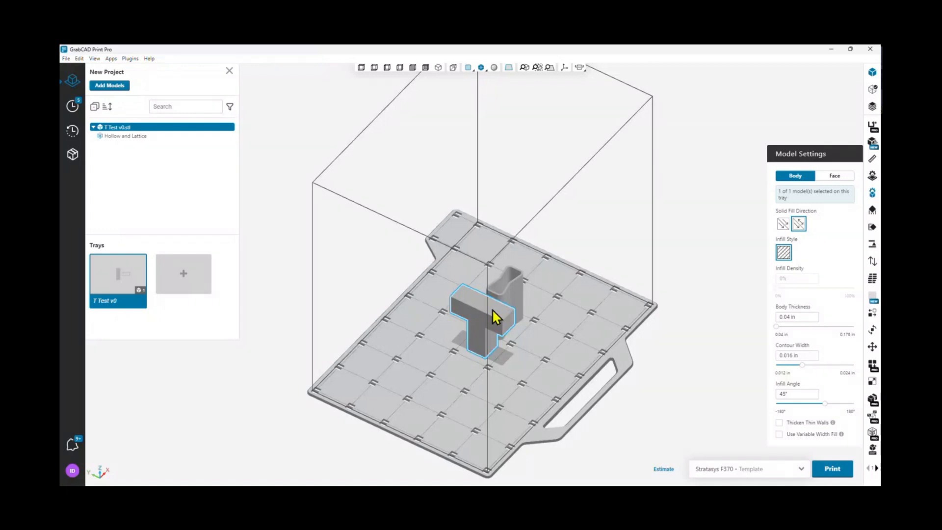
Change the tray's model material to F123 PLA and check the model settings for that material
click(873, 177)
click(846, 206)
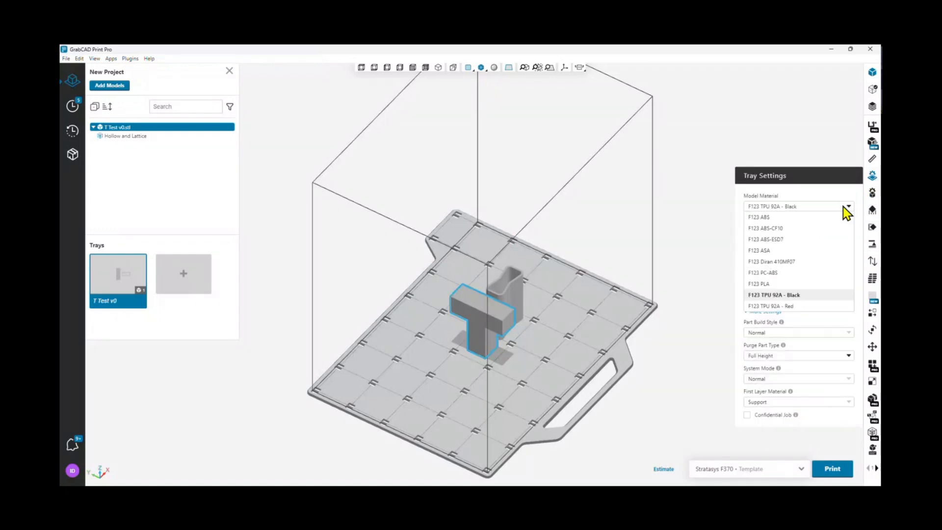
click(769, 284)
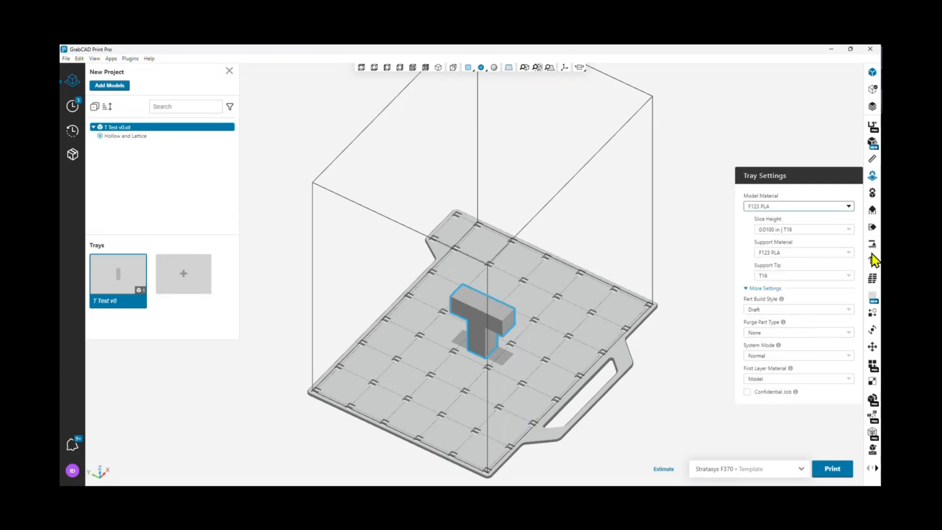
click(873, 195)
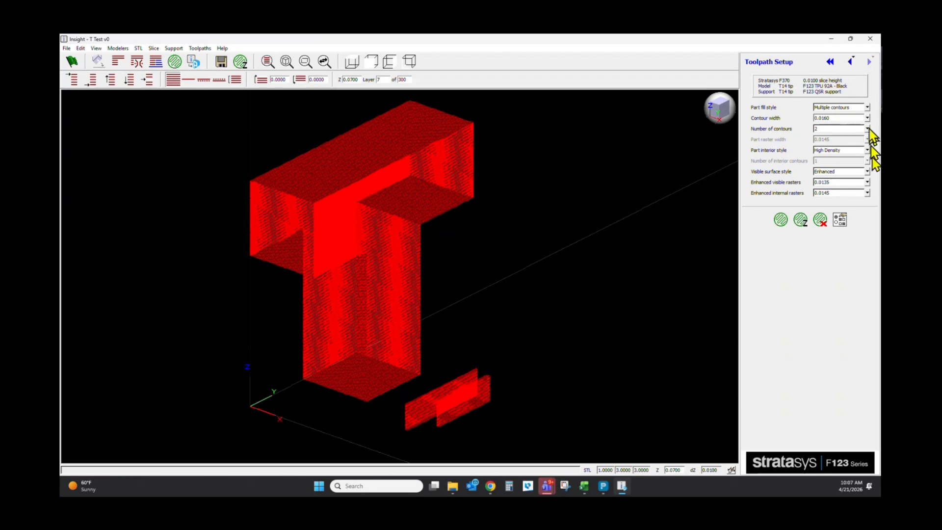
Examine the available part fill style and part interior style options in the Insight toolpath setup
click(868, 108)
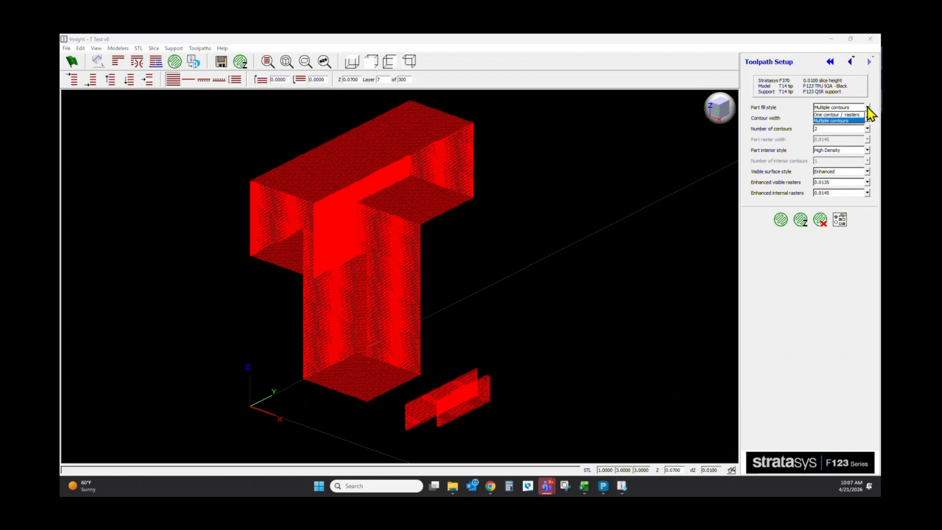
click(868, 150)
click(867, 150)
click(867, 150)
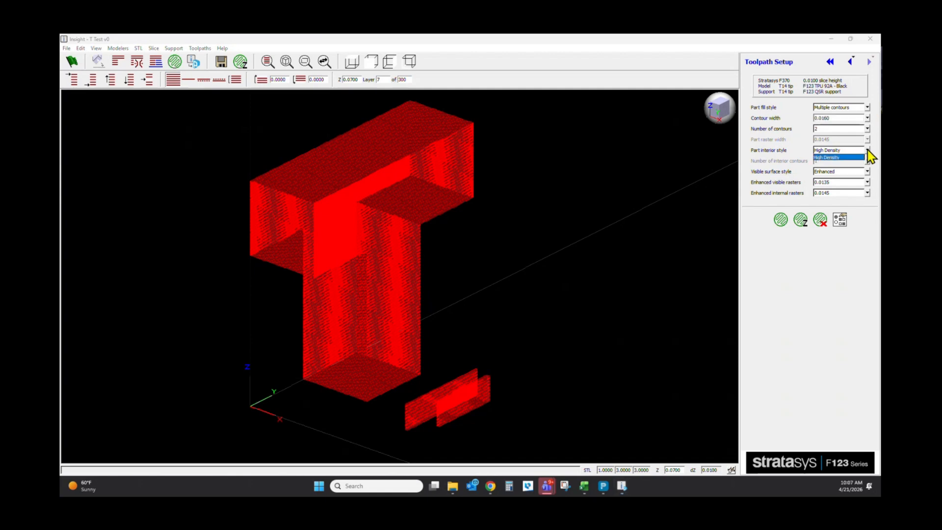
click(868, 150)
click(868, 150)
click(868, 149)
click(868, 150)
click(868, 151)
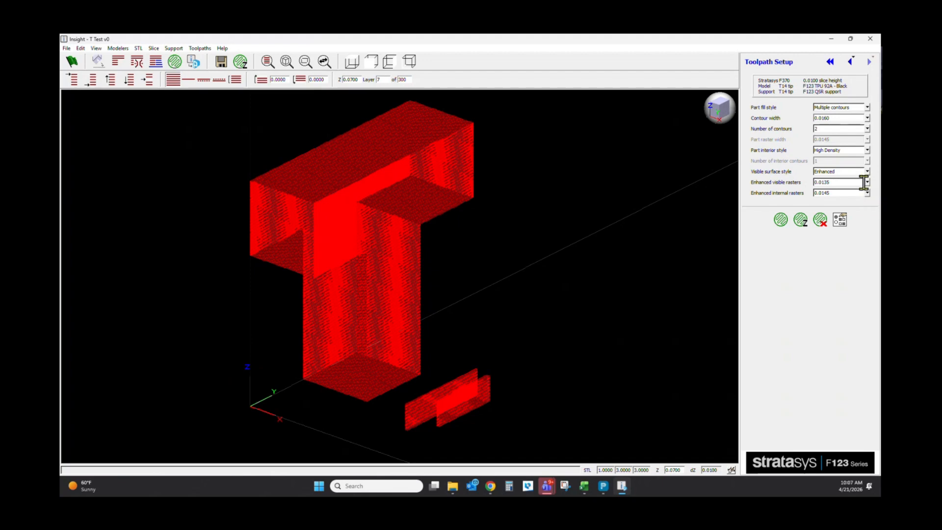
Review the detailed toolpath parameters for contours, rasters and sparse fill without changing them
click(842, 220)
drag(627, 73, 594, 78)
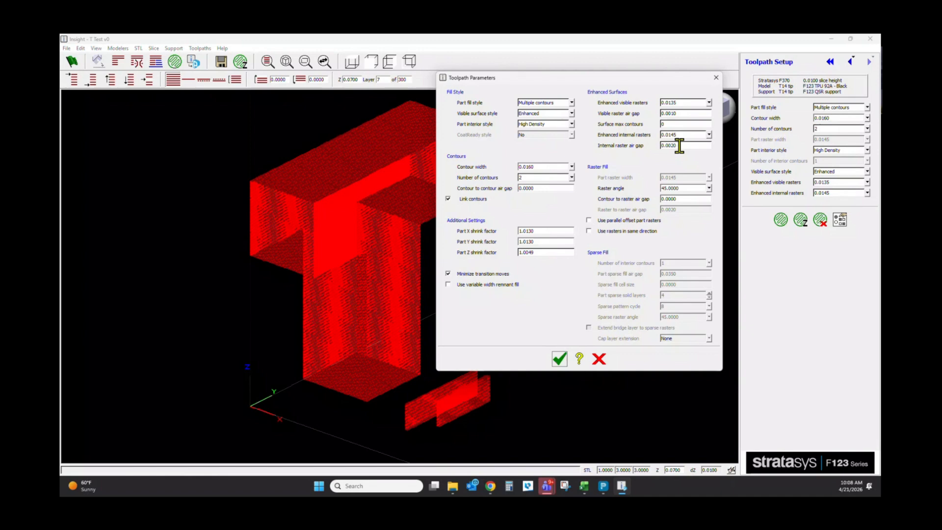
click(716, 79)
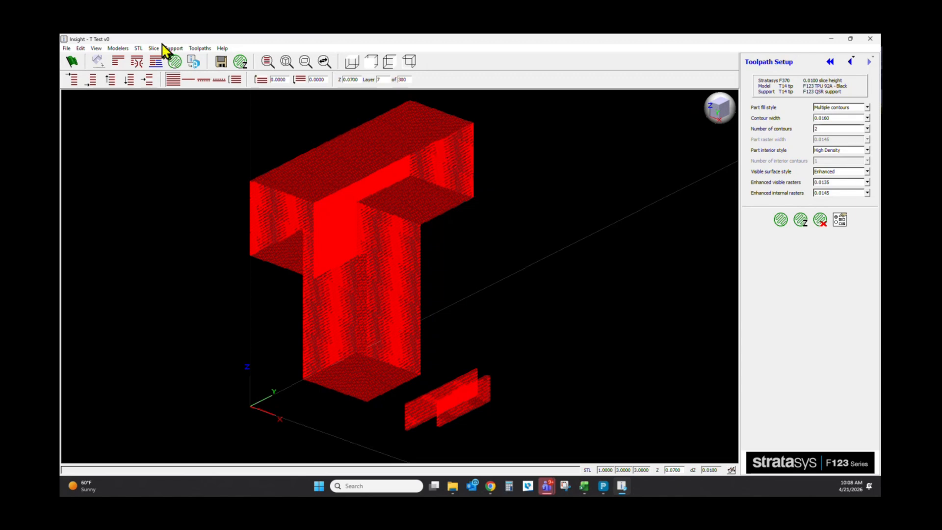
Create a custom toolpath group named Group 1 that includes part sparse fill with the Gyroid infill style
click(200, 49)
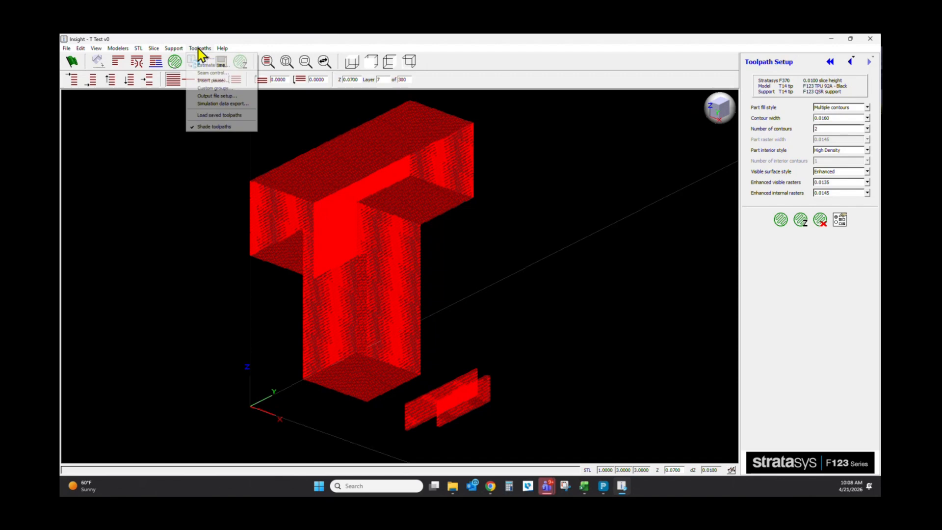
click(216, 89)
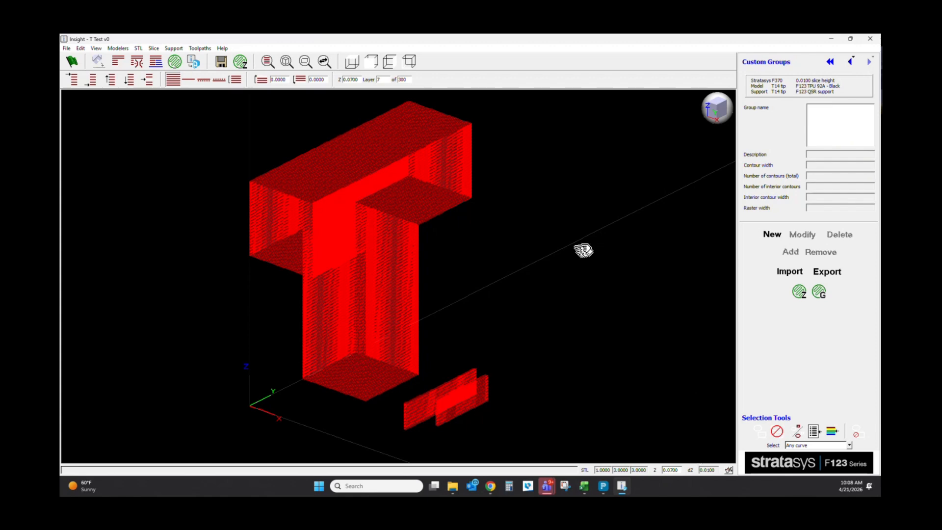
click(771, 236)
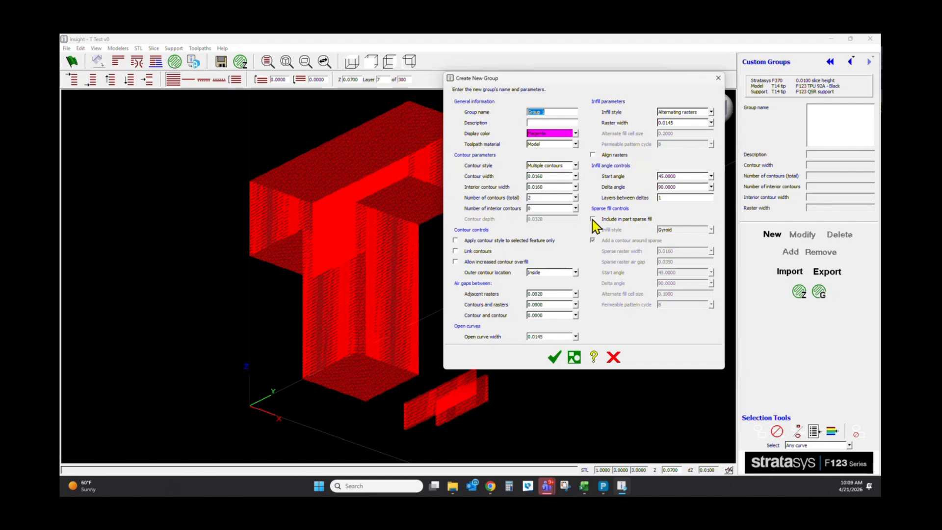
key(Escape)
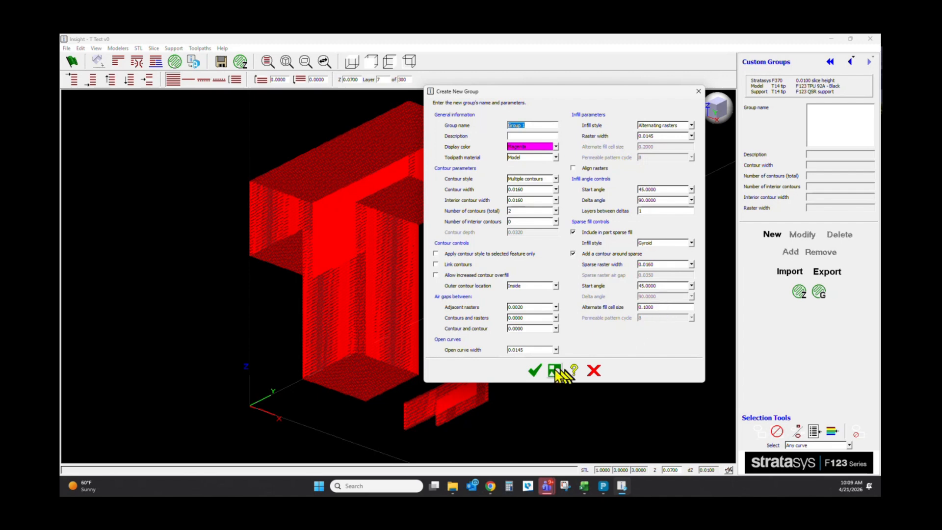
click(537, 374)
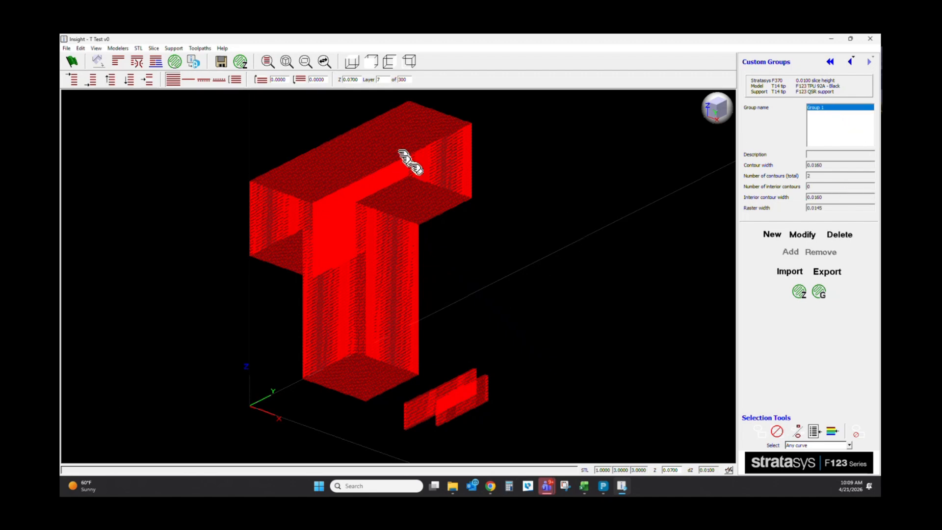
Add the T part's outline curve on layer 15 to Group 1 and generate that layer's toolpaths
click(351, 63)
scroll(417, 320, up, 7)
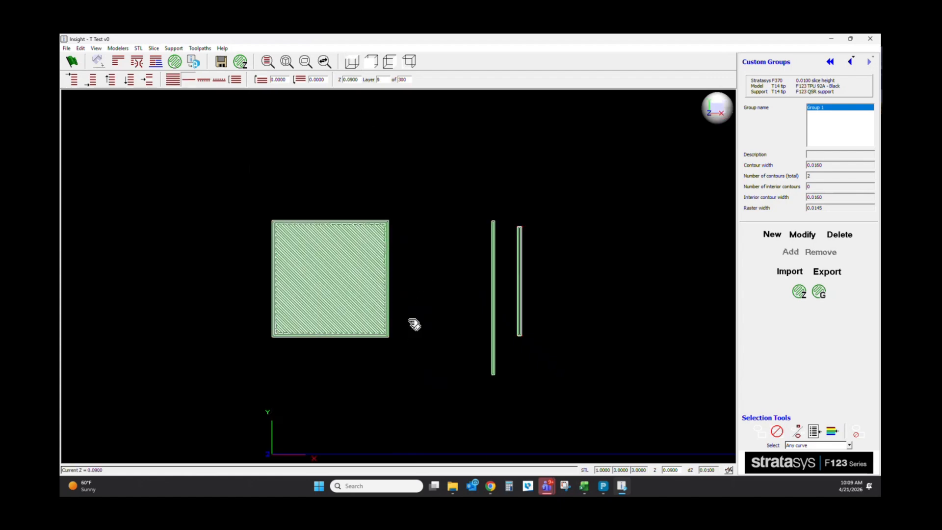
click(341, 221)
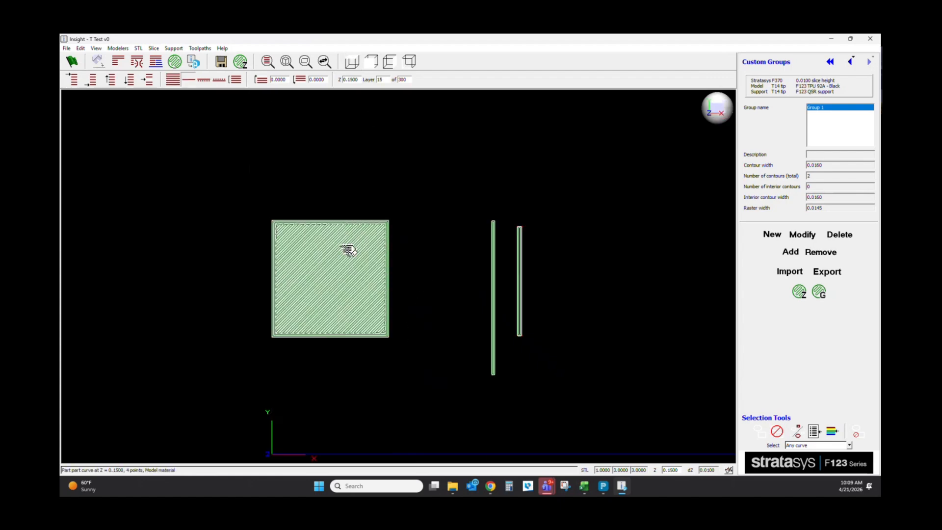
click(795, 255)
click(800, 294)
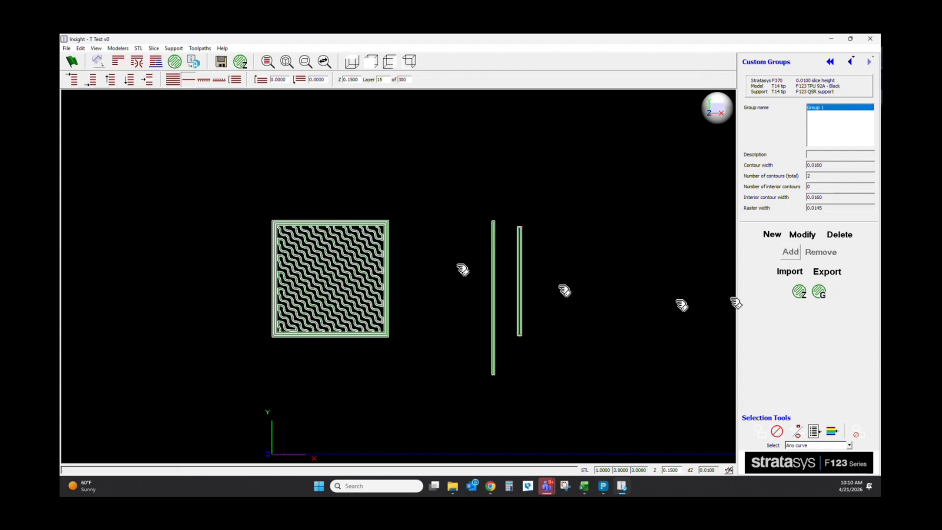
scroll(343, 315, down, 1)
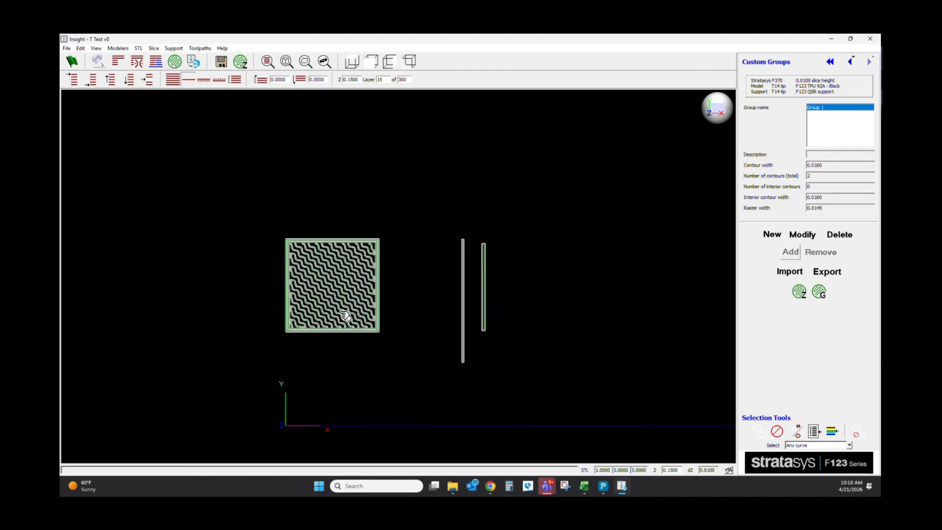
scroll(345, 317, up, 4)
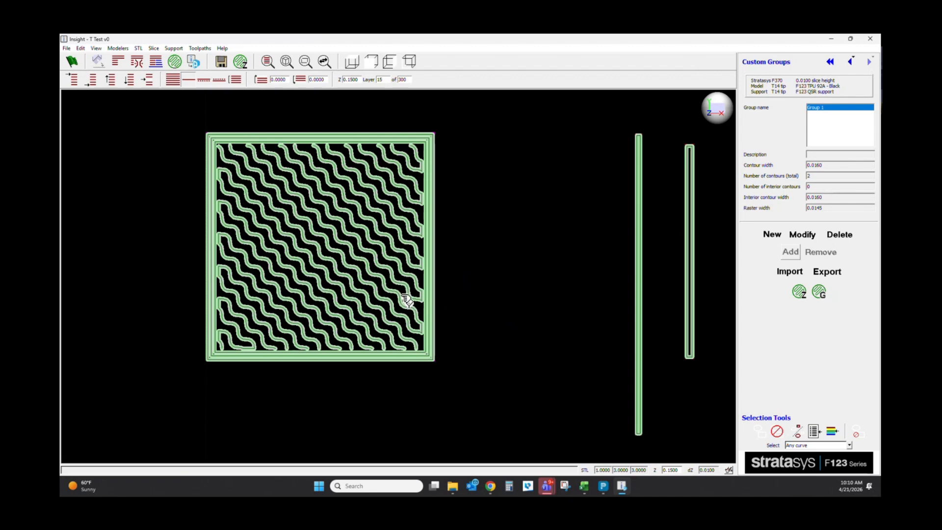
Add the curves of the entire T part across all layers to Group 1 and generate the group's toolpaths
key(Down)
click(411, 63)
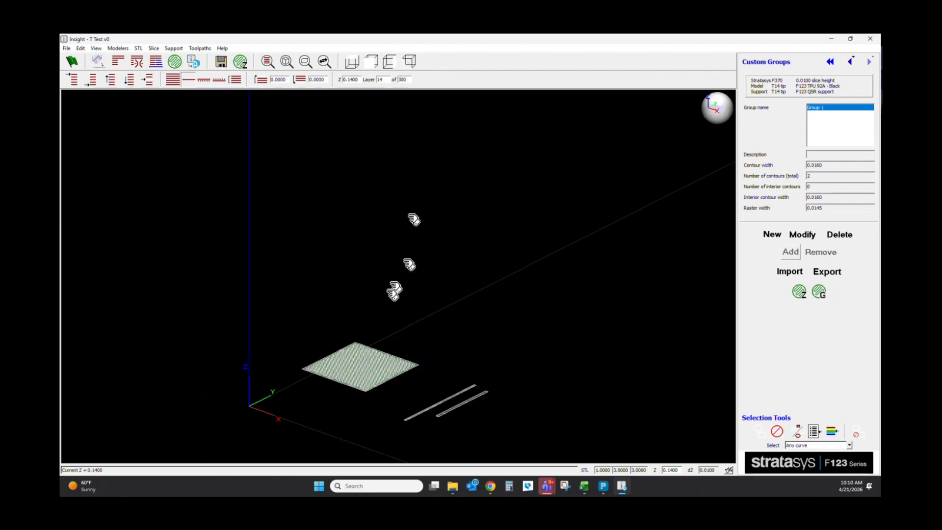
click(172, 80)
drag(260, 135, 392, 404)
click(790, 253)
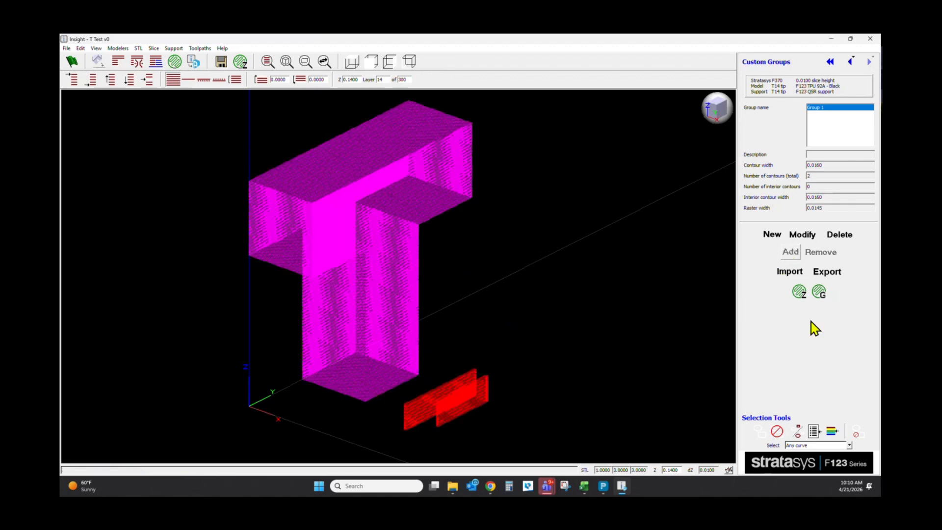
click(799, 294)
click(820, 293)
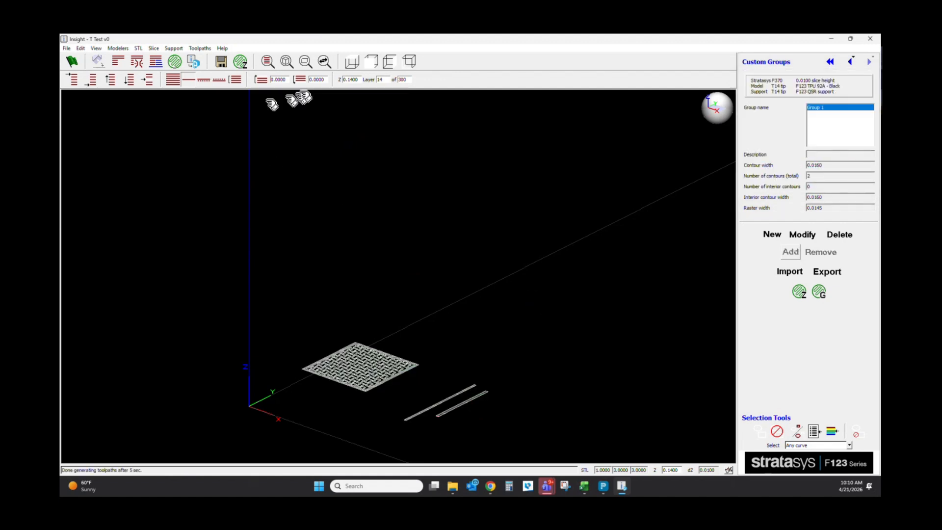
Examine the gyroid infill of the T part layer by layer from above, up to layer 125
click(351, 63)
key(Up)
key(Up)
key(Up)
key(Up)
key(Up)
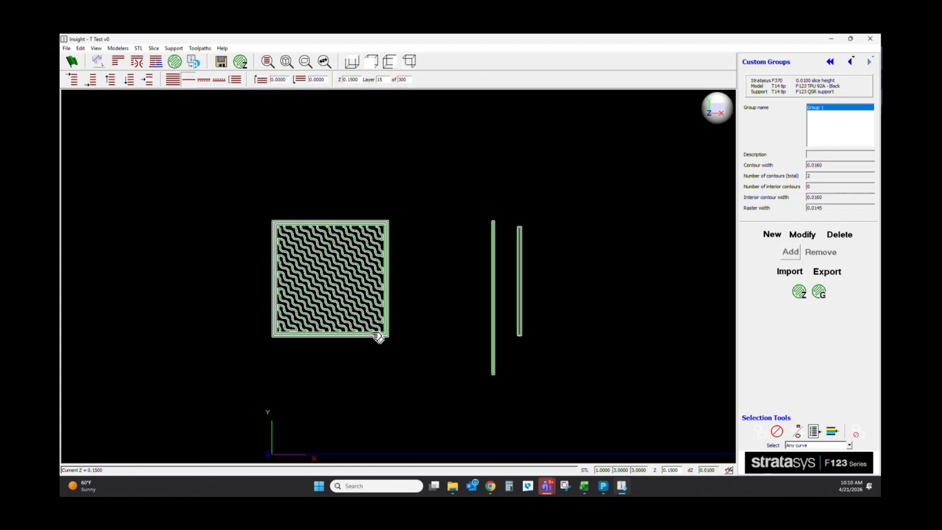
key(Up)
key(Up)
key(Up)
key(Up)
key(Up)
key(Up)
key(Up)
key(Up)
key(Up)
key(Up)
key(Up)
key(Up)
key(Up)
key(Up)
key(Up)
key(Up)
key(Up)
key(Up)
key(Up)
key(Up)
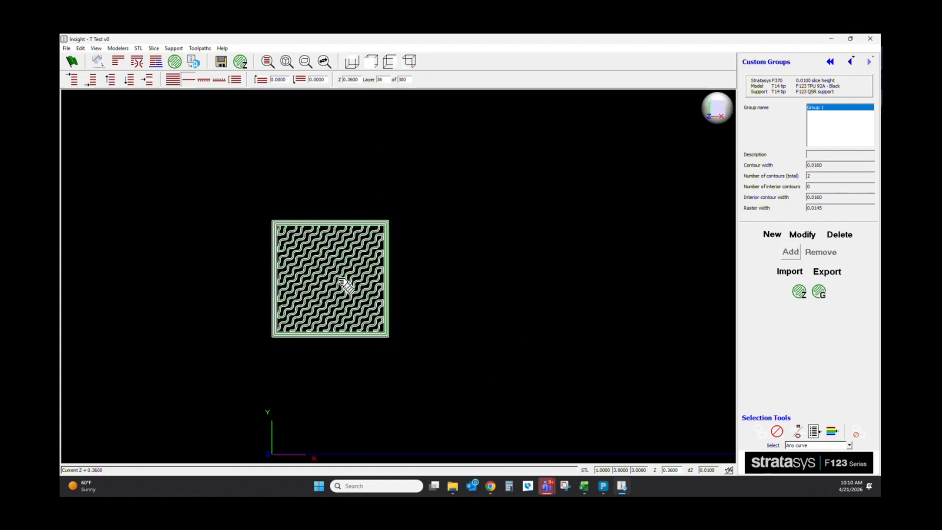
key(Up)
key(Up)
key(Up)
key(Up)
key(Up)
key(Up)
key(Up)
key(Up)
key(Up)
key(Up)
key(Up)
key(Up)
key(Up)
key(Up)
key(Up)
key(Up)
key(Up)
key(Up)
key(Up)
key(Up)
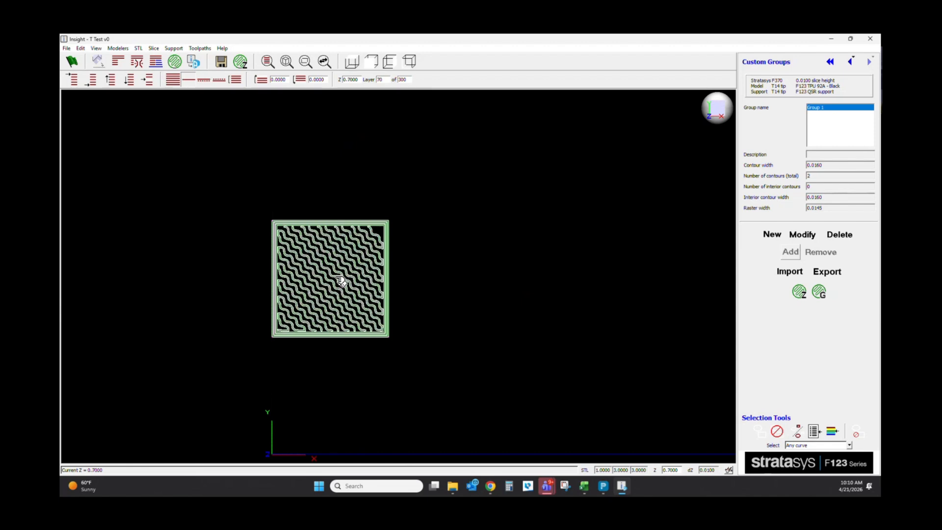
key(Up)
key(Up)
key(Up)
key(Up)
key(Up)
key(Up)
key(Up)
key(Up)
key(Up)
key(Up)
key(Up)
key(Up)
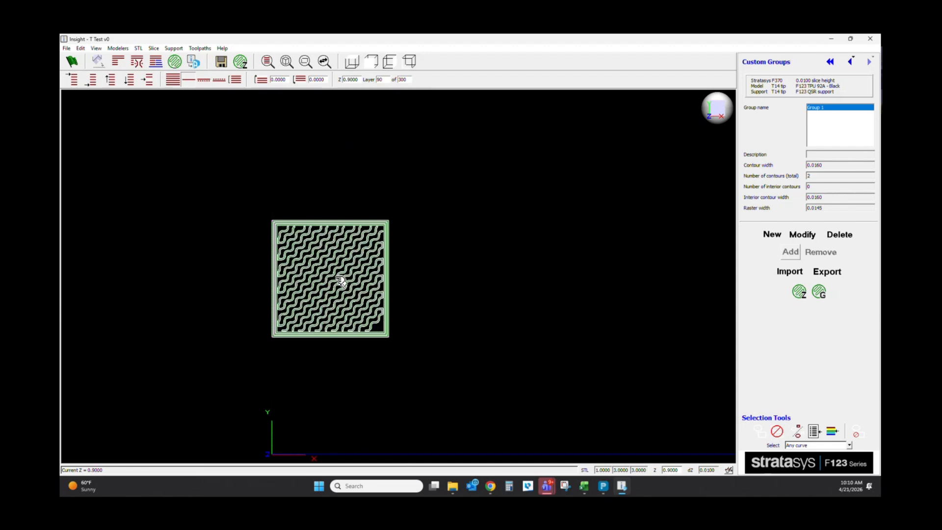
key(Up)
key(Up)
key(Up)
key(Up)
key(Up)
key(Up)
key(Up)
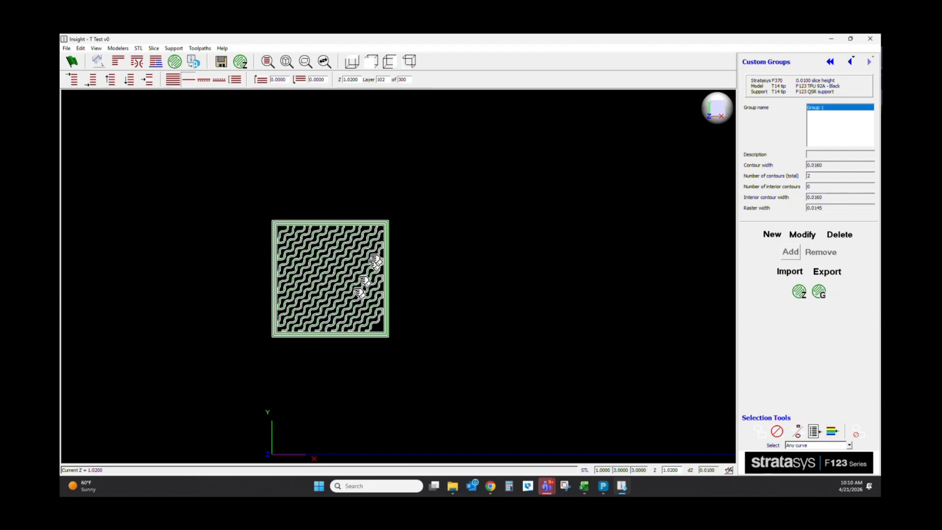
key(Up)
key(Up)
key(Up)
key(Up)
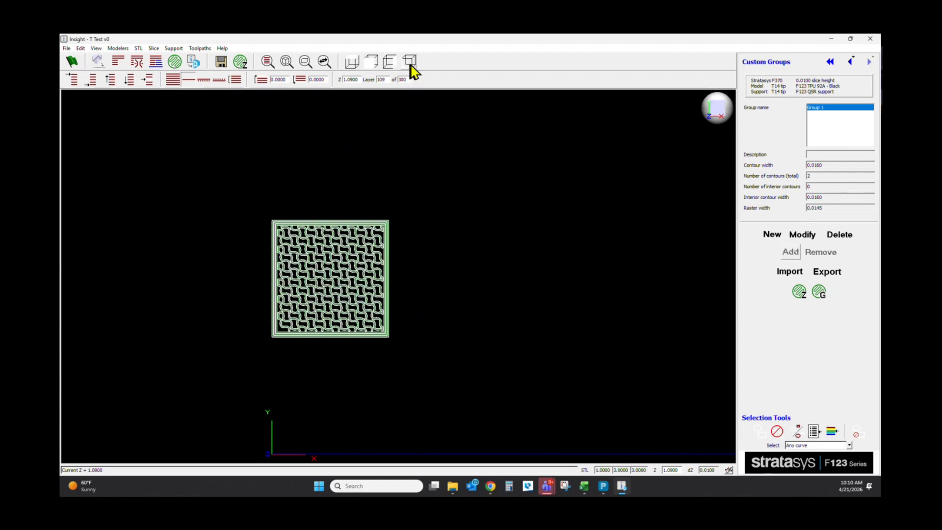
key(Up)
key(Up)
key(Up)
key(Up)
key(Up)
key(Up)
key(Up)
key(Up)
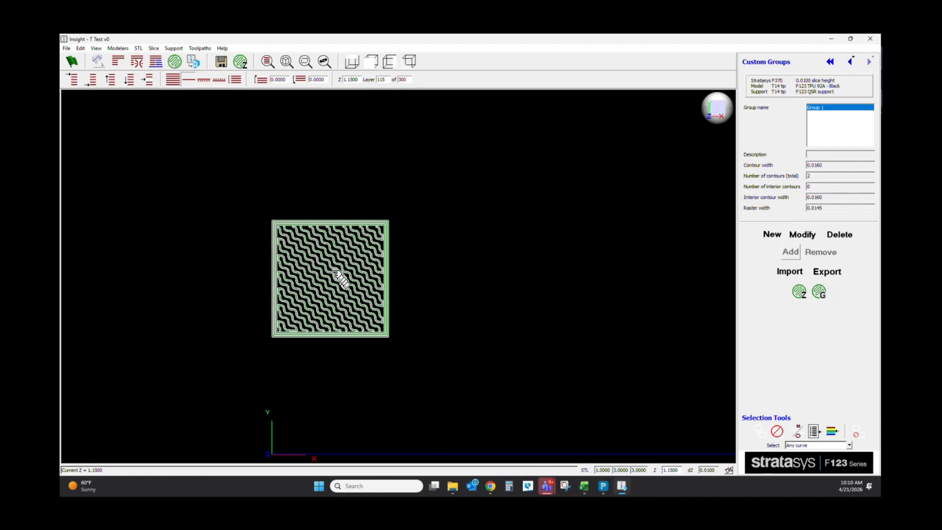
key(Up)
key(Up)
key(Up)
key(Up)
key(Up)
key(Up)
key(Up)
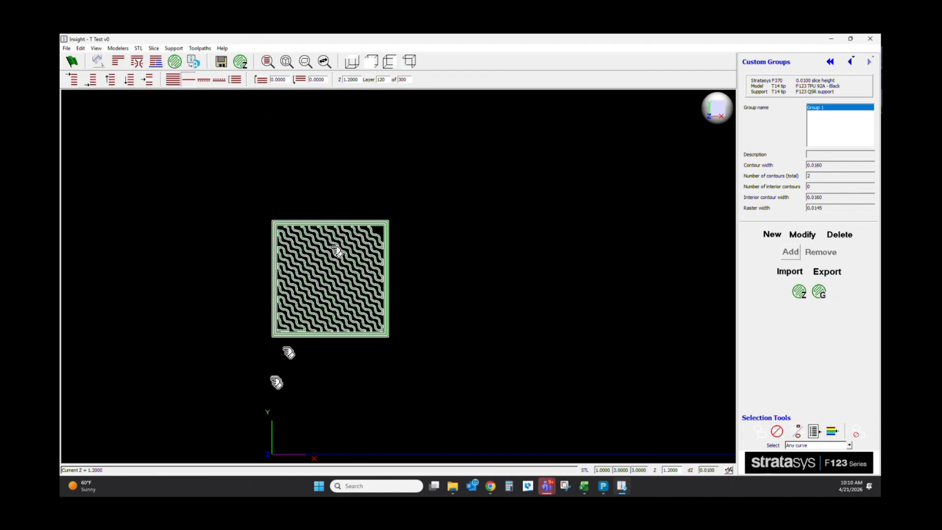
key(Up)
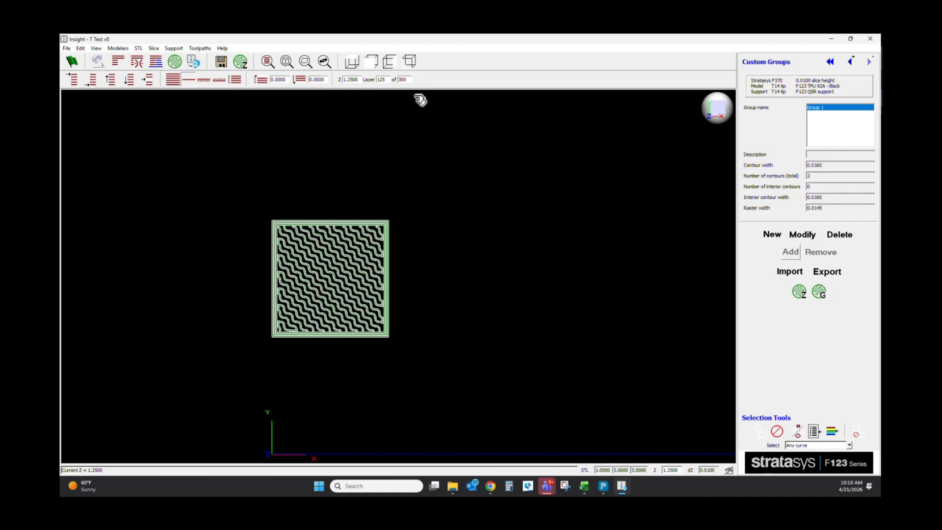
Create a custom toolpath group named Group 2 with part sparse fill in Alternating rasters and a sparse raster air gap of 0.1250
click(409, 66)
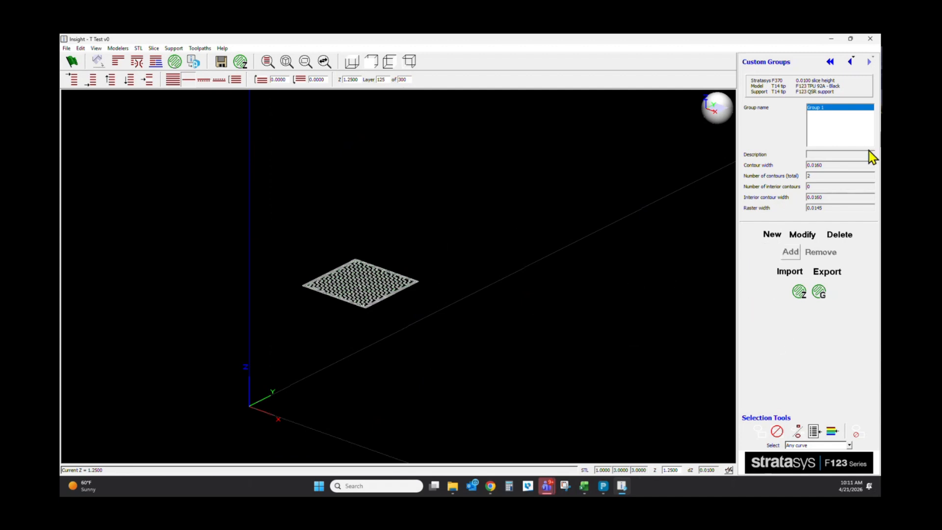
click(814, 238)
click(773, 234)
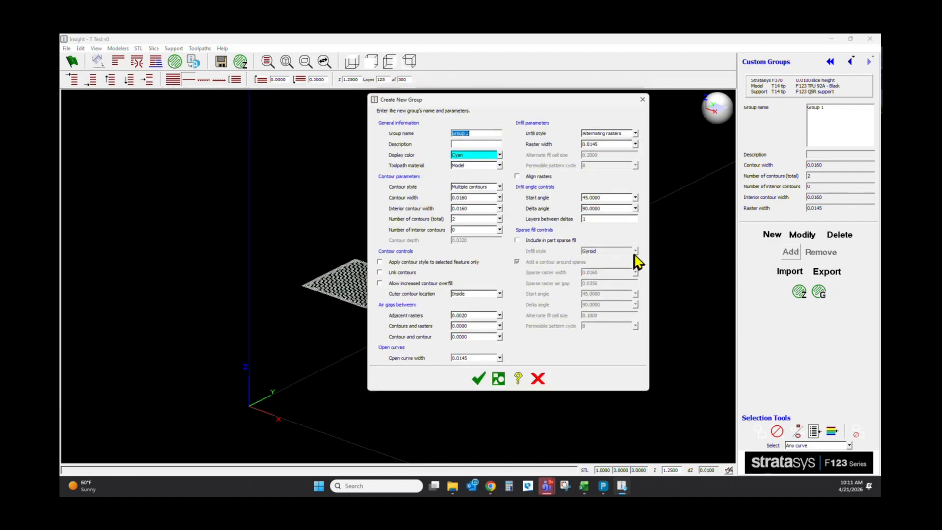
key(Return)
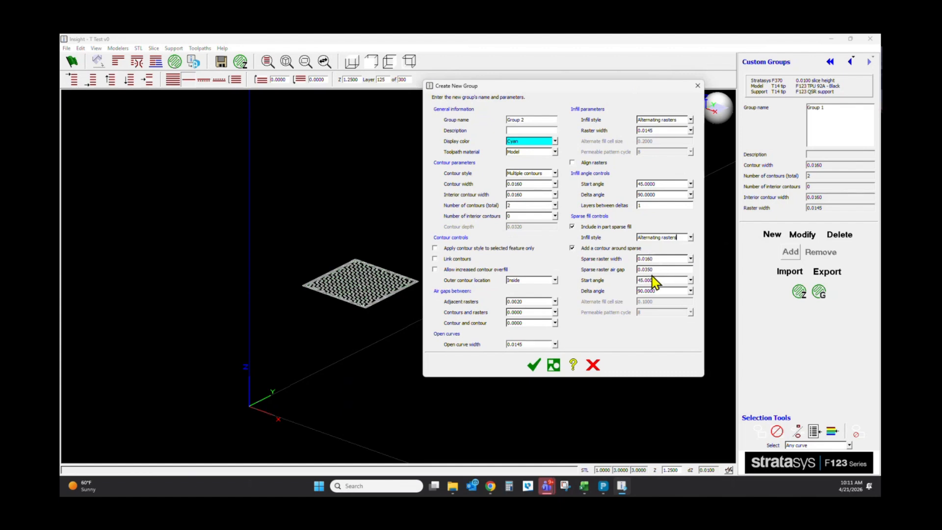
key(Escape)
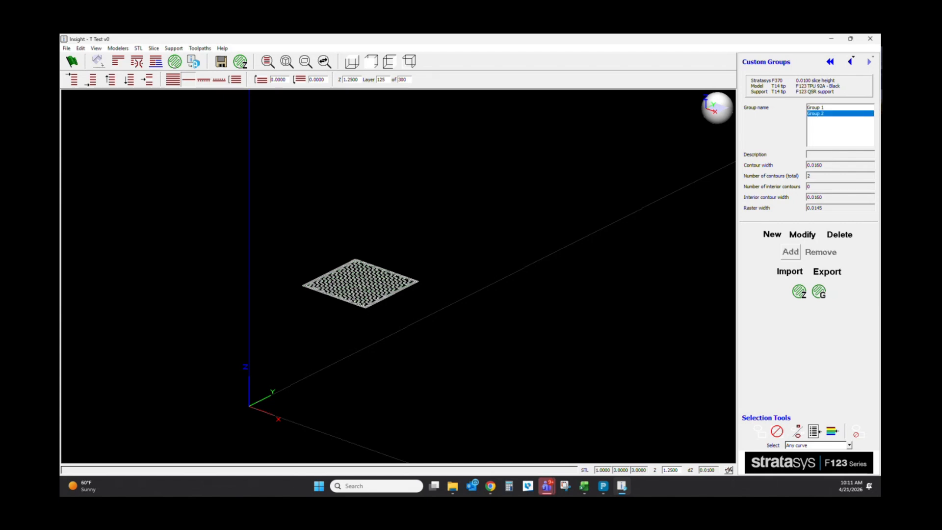
click(808, 239)
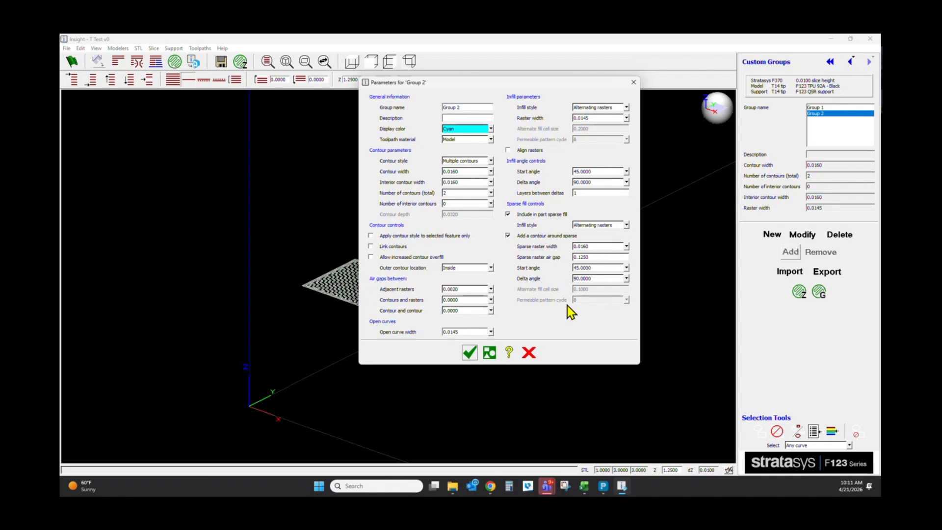
click(470, 356)
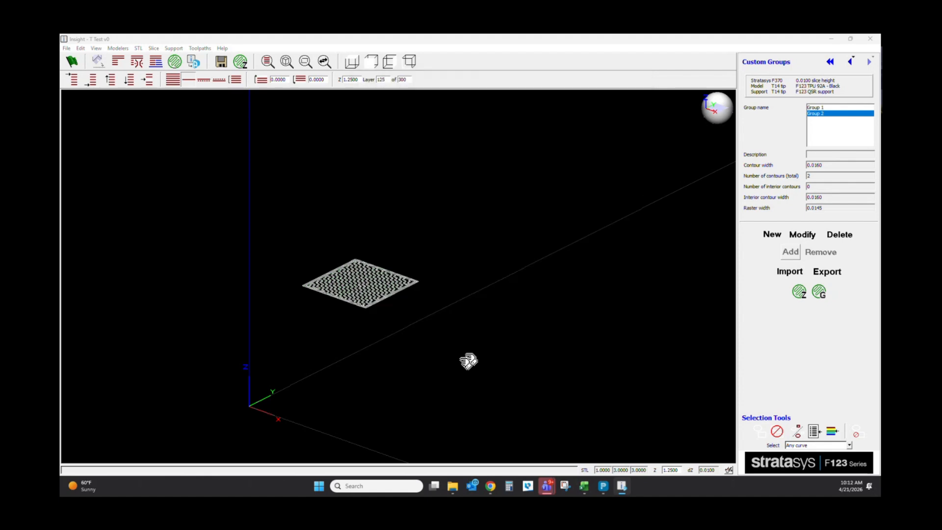
Add the curves of the entire T part across all layers to Group 2 and generate the group's toolpaths
click(173, 80)
drag(257, 137, 380, 417)
click(791, 254)
click(818, 292)
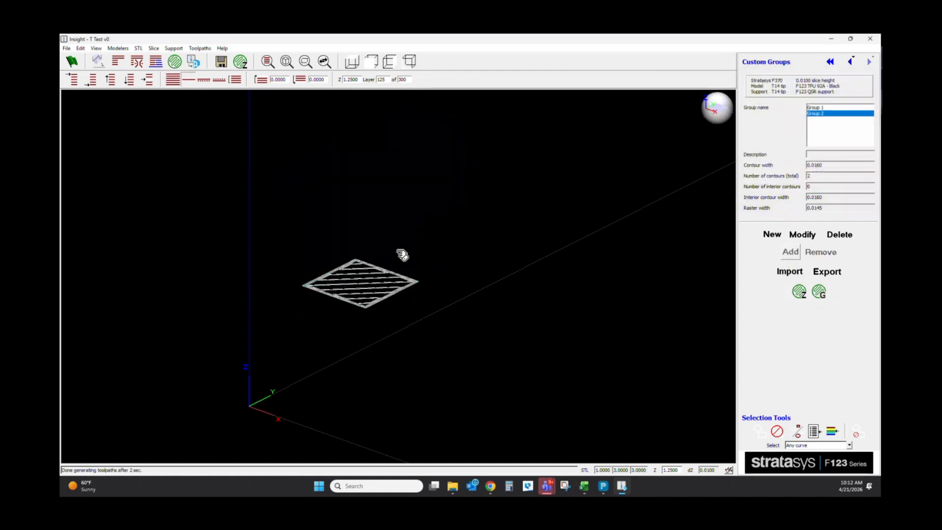
Examine the alternating raster infill from above, layer by layer, through the T part's stem and crossbar up to layer 296
click(353, 62)
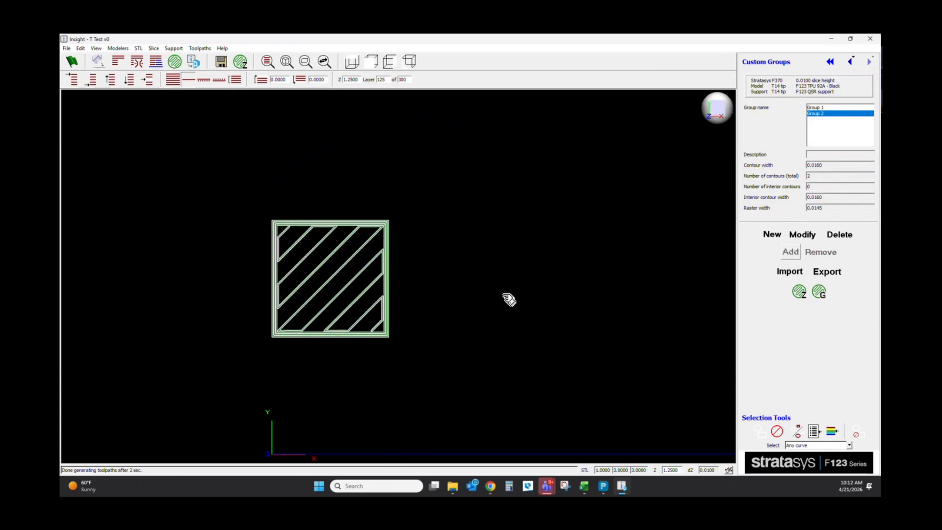
key(Down)
key(Down)
key(Down)
key(Down)
key(Down)
key(Down)
key(Down)
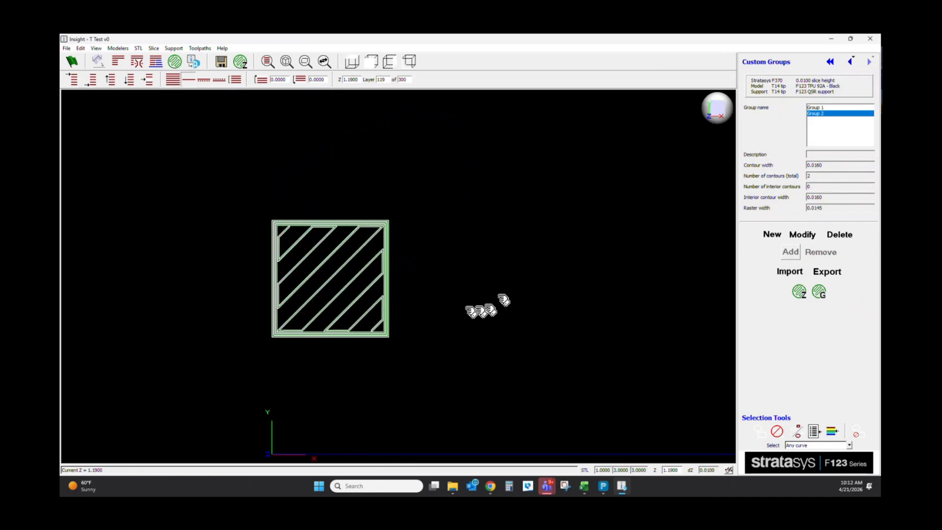
key(Up)
key(Up)
key(Up)
key(Up)
key(Up)
key(Up)
key(Up)
key(Up)
key(Up)
key(Up)
key(Up)
key(Up)
key(Up)
key(Up)
key(Up)
key(Up)
key(Up)
key(Up)
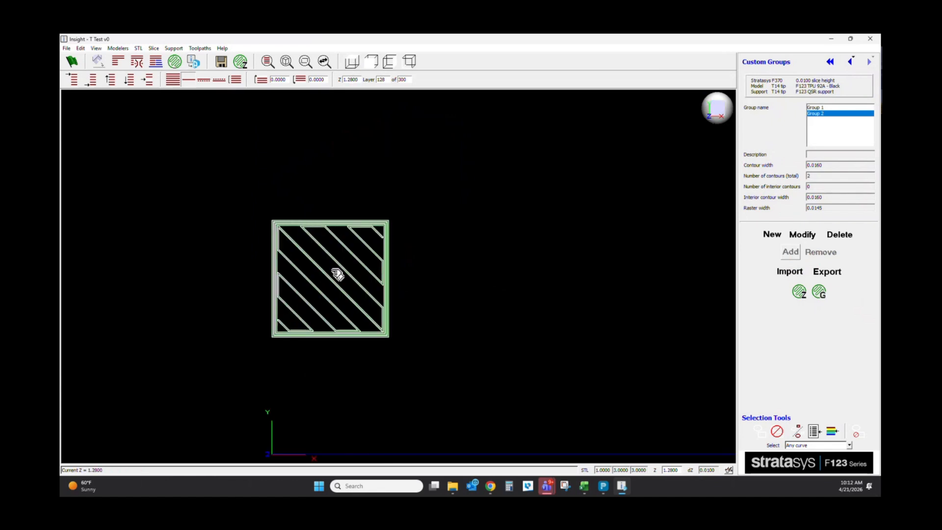
key(Up)
key(Up)
key(Up)
key(Up)
key(Up)
key(Up)
key(Up)
key(Up)
key(Up)
key(Up)
key(Up)
key(Up)
key(Up)
key(Up)
key(Up)
key(Up)
key(Up)
key(Up)
key(Up)
key(Up)
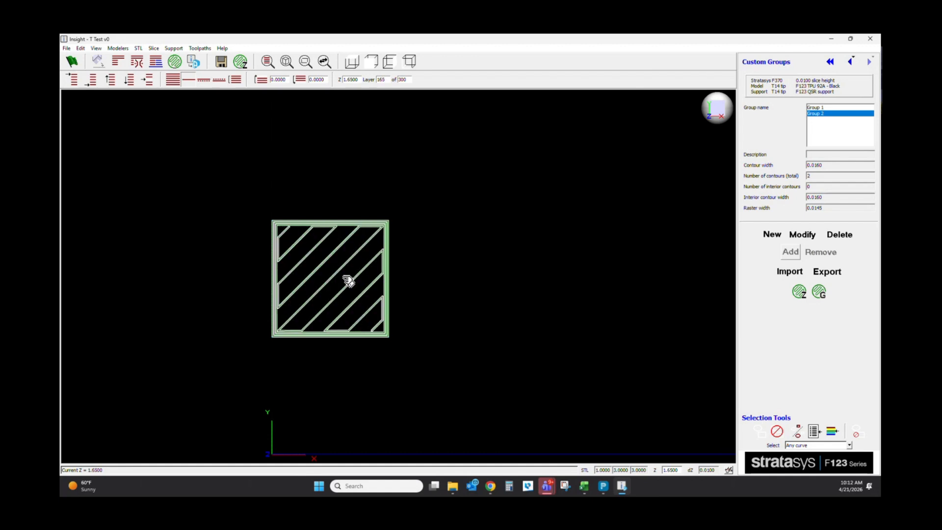
key(Up)
key(Up)
key(Up)
key(Up)
key(Up)
key(Up)
key(Up)
key(Up)
key(Up)
key(Up)
key(Up)
key(Up)
key(Up)
key(Up)
key(Up)
key(Up)
key(Up)
key(Up)
key(Up)
key(Up)
key(Down)
key(Down)
key(Down)
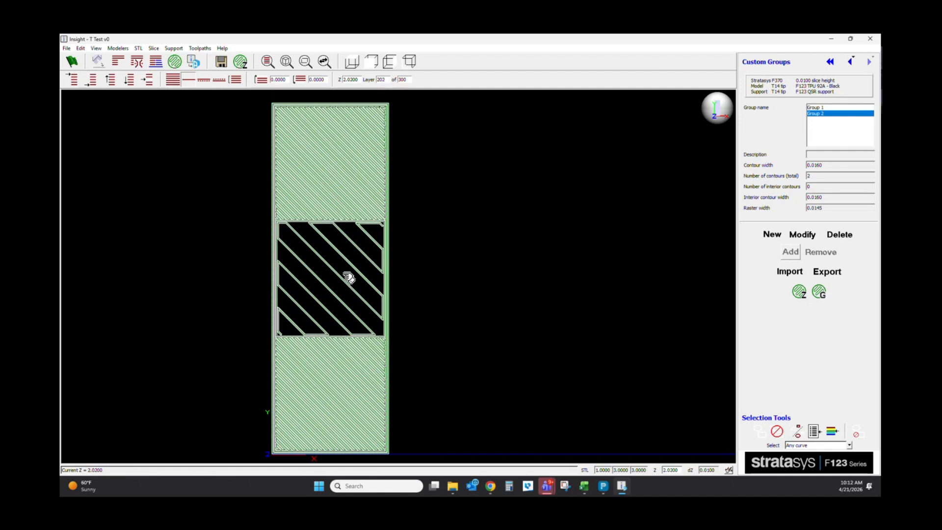
key(Up)
key(Up)
key(Up)
key(Up)
key(Up)
key(Up)
key(Up)
key(Up)
key(Up)
key(Up)
key(Up)
key(Up)
key(Up)
key(Up)
key(Up)
key(Up)
key(Up)
key(Up)
key(Up)
key(Up)
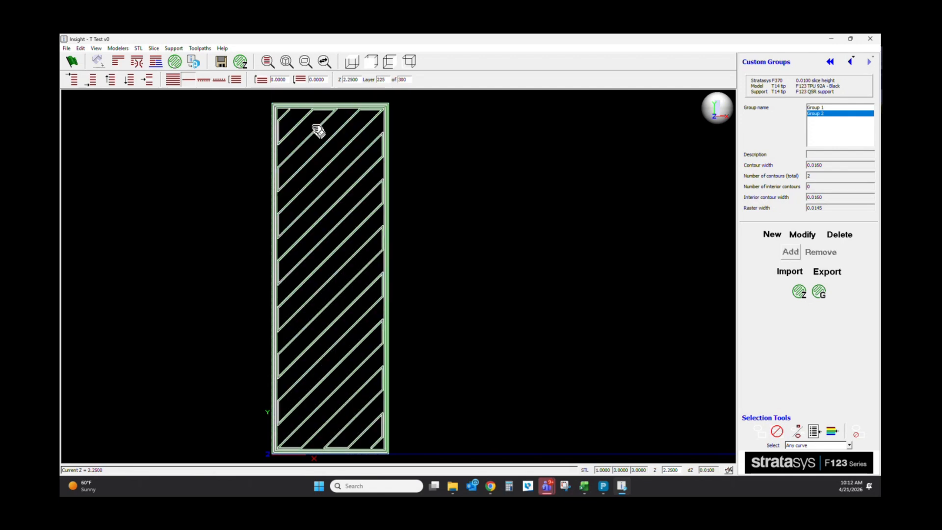
key(Up)
key(Up)
key(Up)
key(Up)
key(Up)
key(Up)
key(Up)
key(Up)
key(Up)
key(Up)
key(Up)
key(Up)
key(Up)
key(Up)
key(Up)
key(Up)
key(Up)
key(Up)
key(Up)
key(Up)
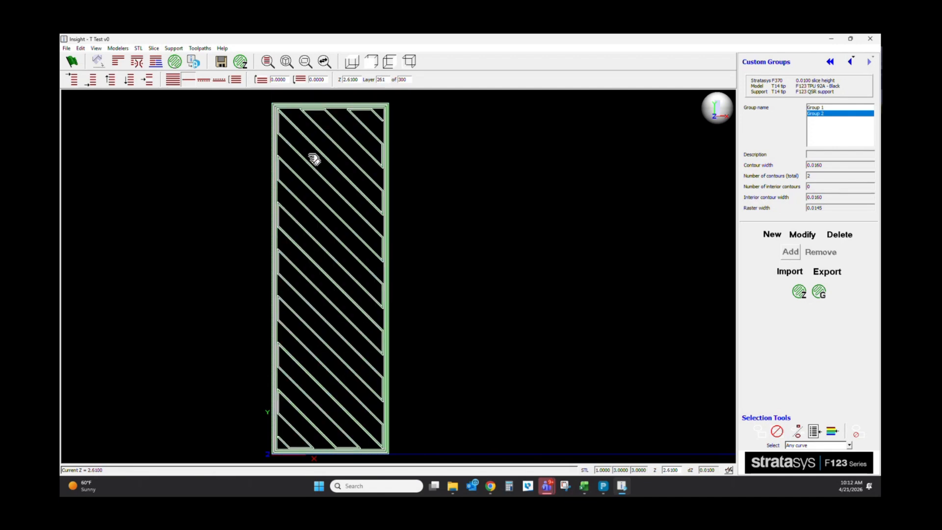
key(Up)
key(Up)
key(Up)
key(Up)
key(Up)
key(Up)
key(Up)
key(Up)
key(Up)
key(Up)
key(Up)
key(Up)
key(Up)
key(Up)
key(Up)
key(Up)
key(Up)
key(Up)
key(Up)
key(Up)
key(Down)
key(Down)
key(Down)
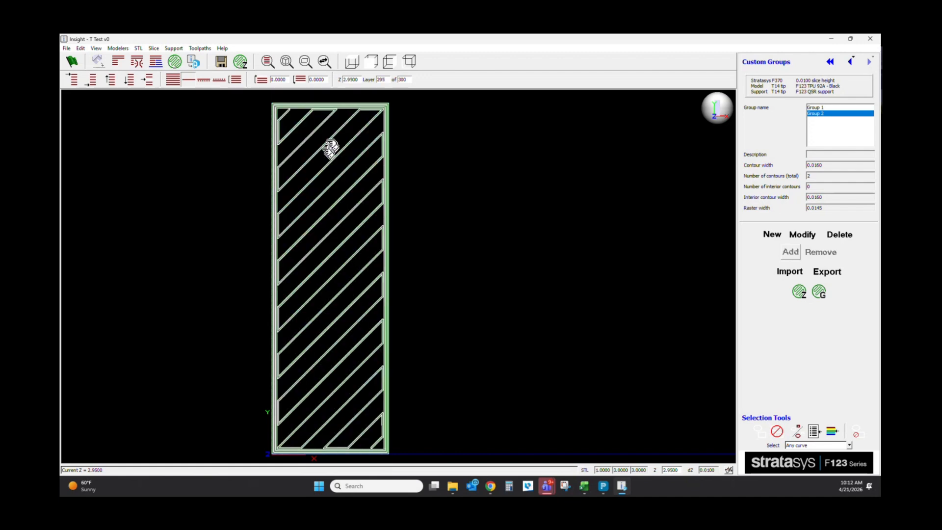
key(Down)
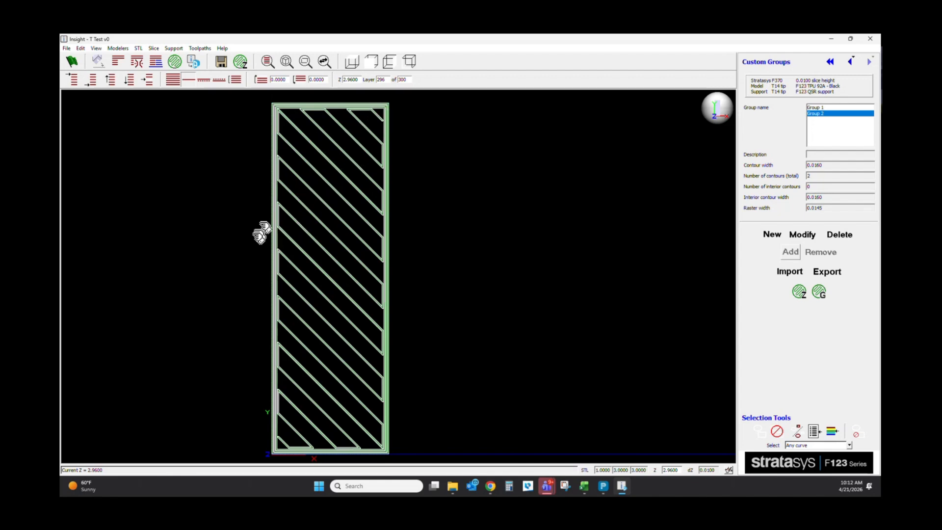
key(Down)
key(Up)
key(Up)
key(Down)
key(Down)
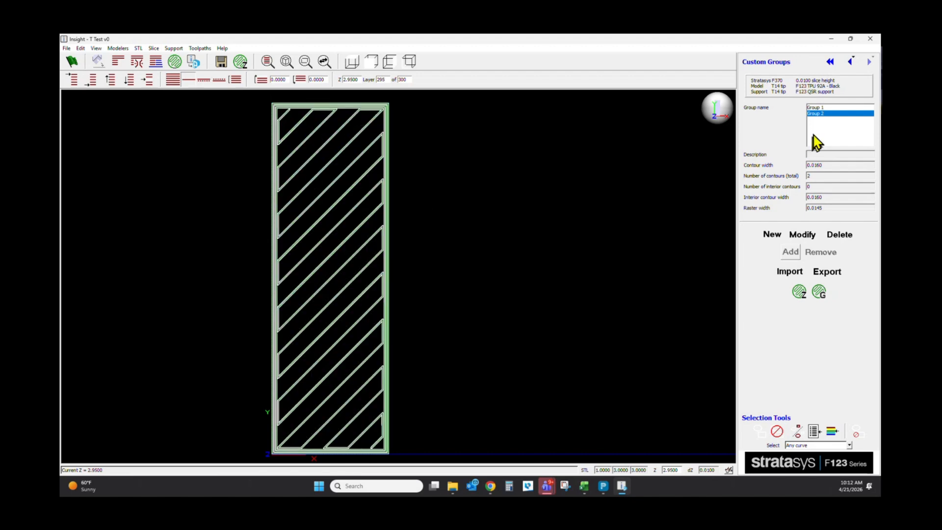
key(Up)
key(Up)
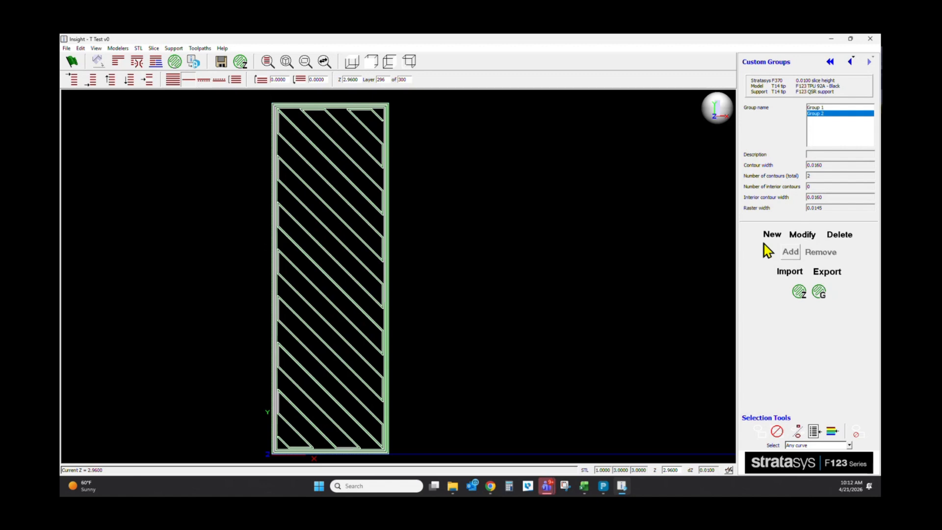
key(Down)
Create another custom toolpath group named Group 3
click(772, 236)
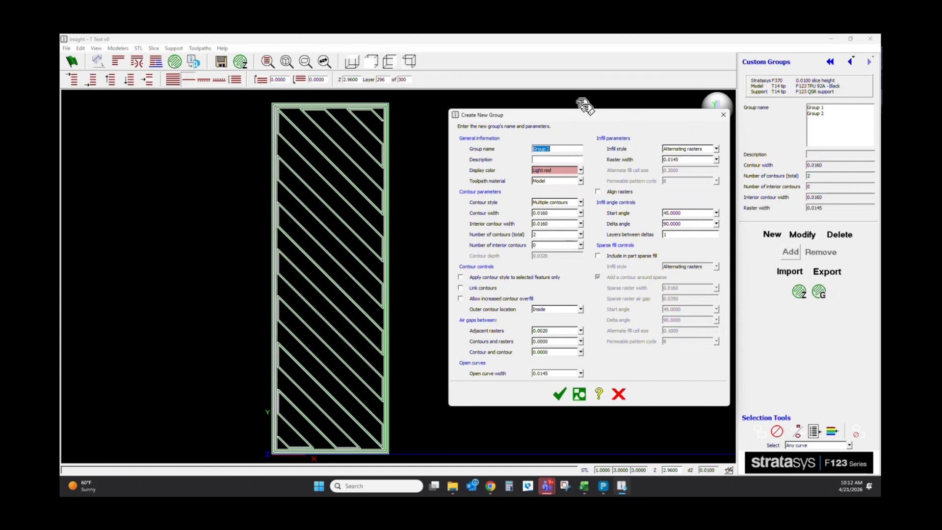
drag(604, 118, 62, 118)
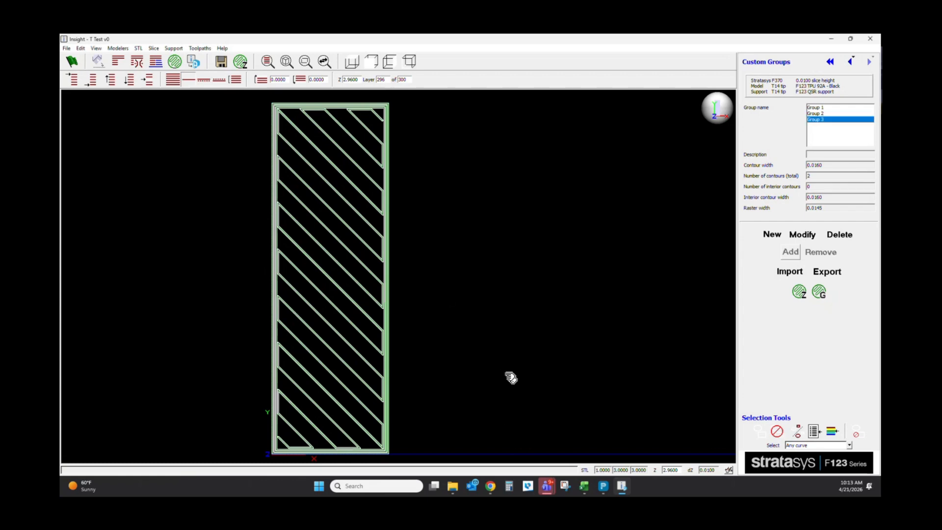
Examine the T part's uppermost layers above the sparse infill, stopping at layer 299
key(Up)
key(Up)
key(Up)
key(Up)
key(Down)
key(Down)
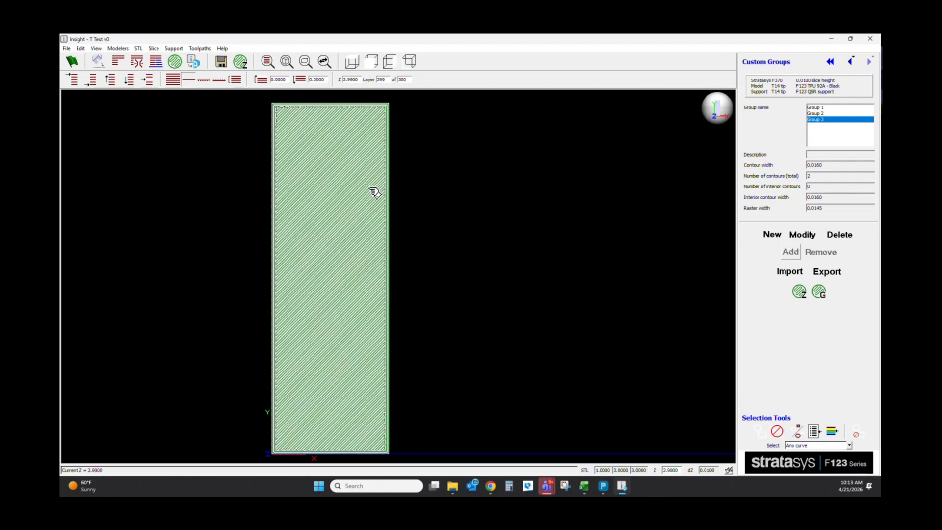
Compare the solid top layers of the T part with the sparse raster layers directly beneath, stopping at layer 296
key(Up)
key(Up)
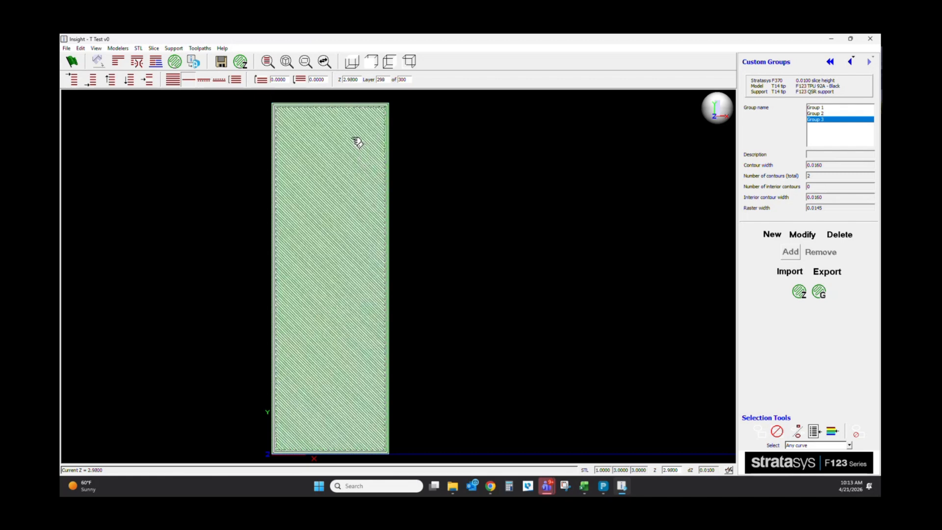
key(Down)
key(Down)
key(Down)
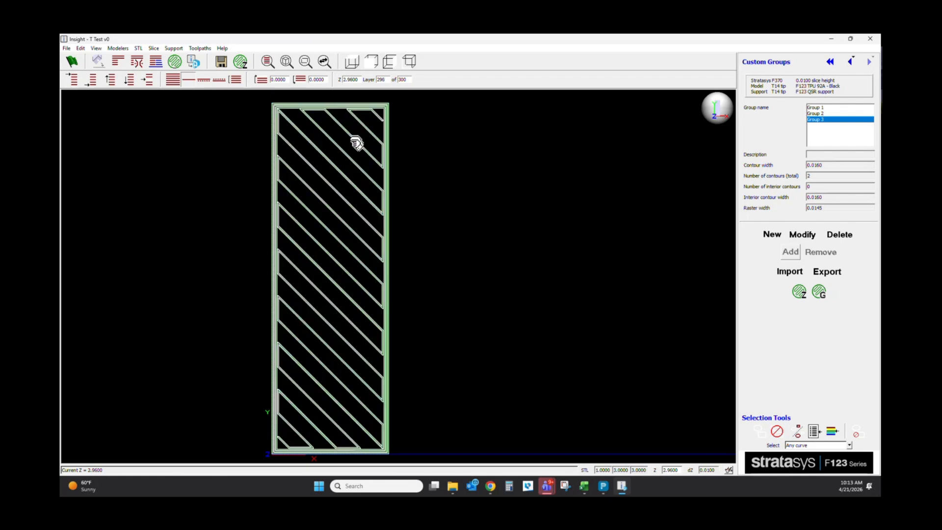
key(Down)
key(Up)
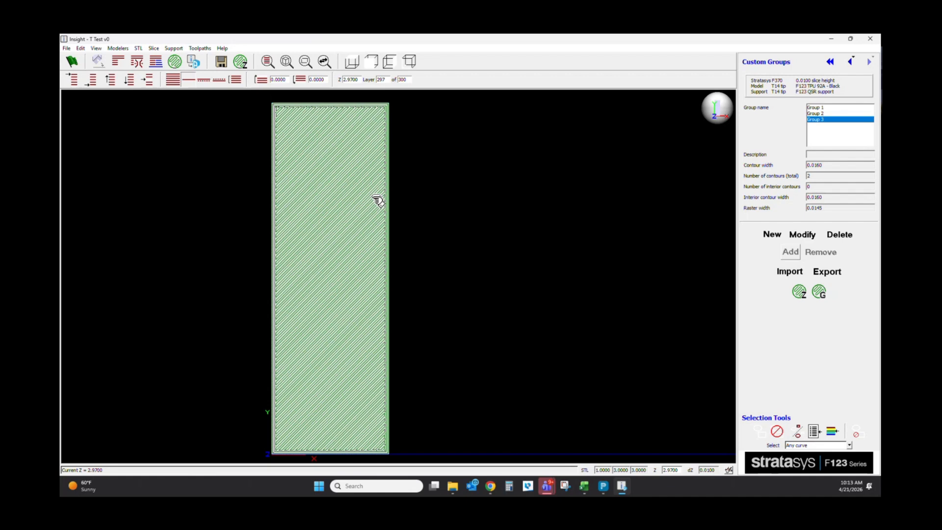
key(Down)
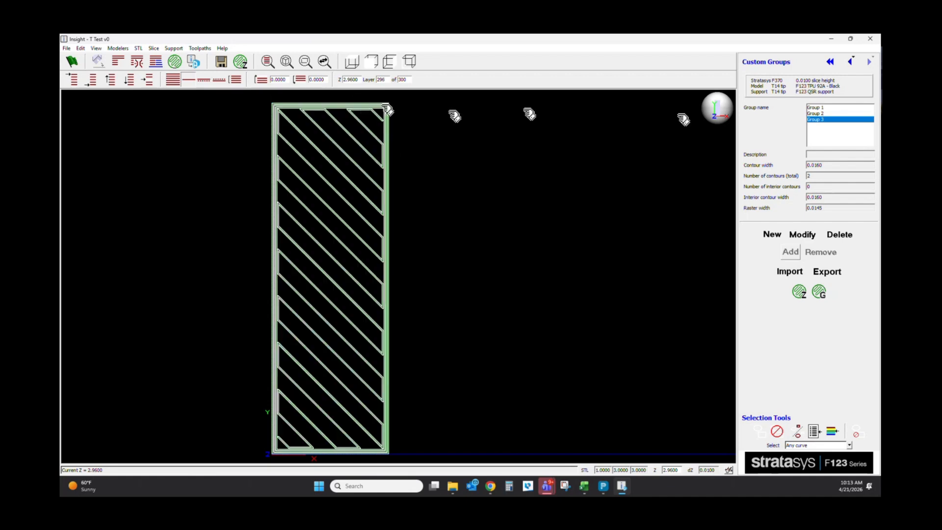
Add the part curve on layer 294 to Group 3 and generate the group's toolpaths
click(343, 133)
key(Down)
key(Down)
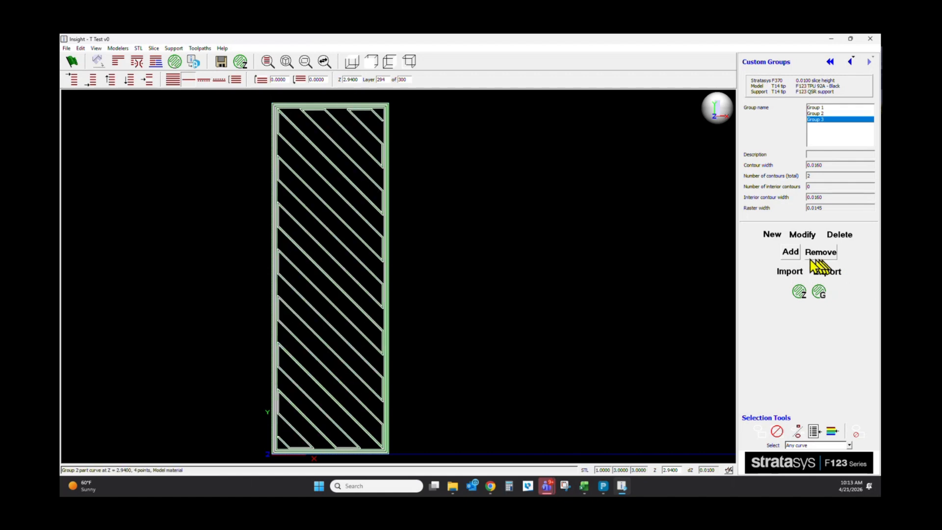
click(791, 253)
click(818, 292)
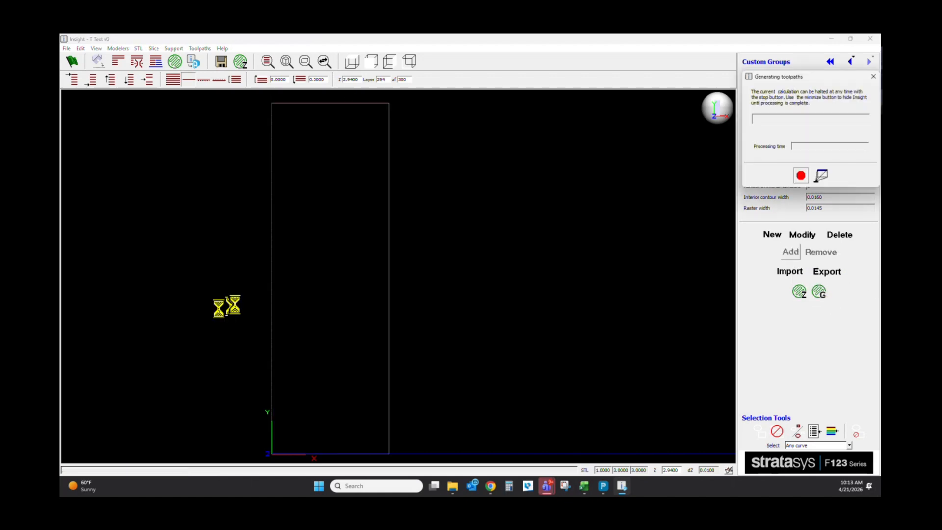
Compare layer 294's Group 3 infill with the neighbouring layers, from layer 292 up to layer 300
key(Down)
key(Down)
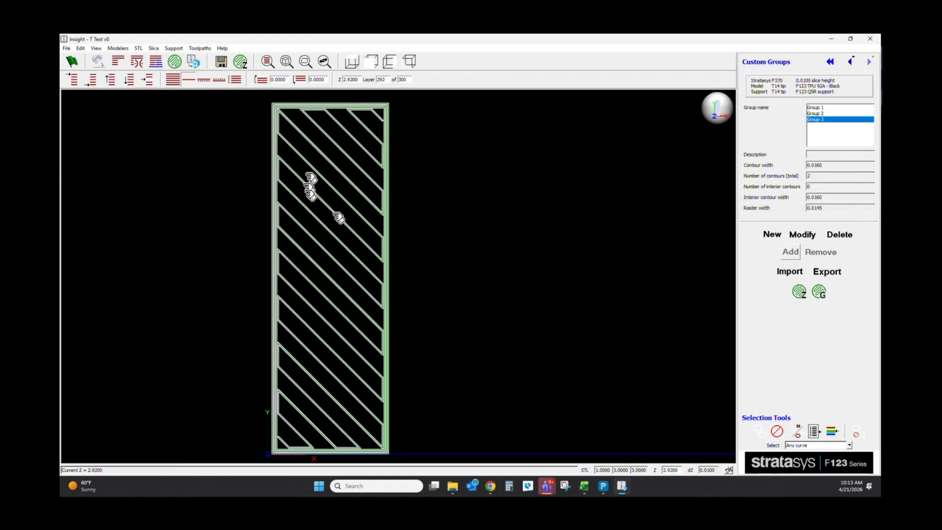
key(Up)
key(Up)
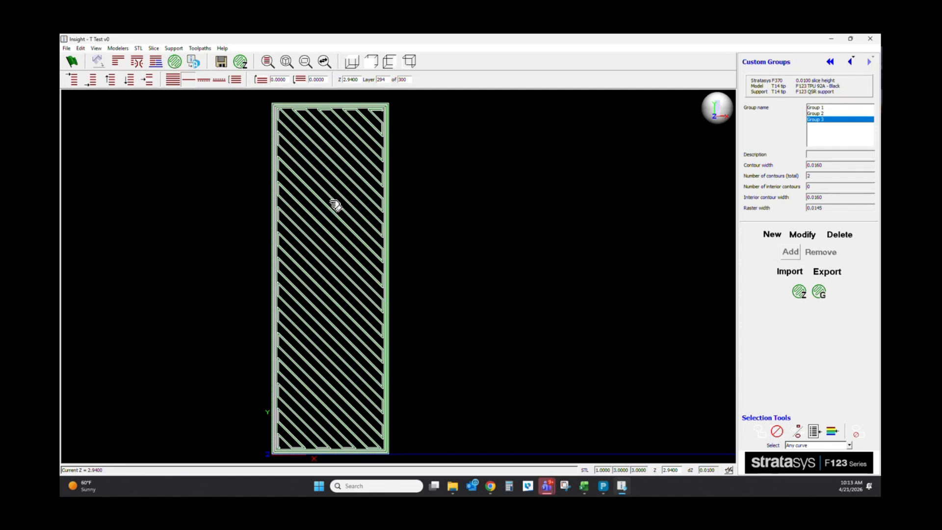
key(Up)
key(Up)
key(Up)
key(Up)
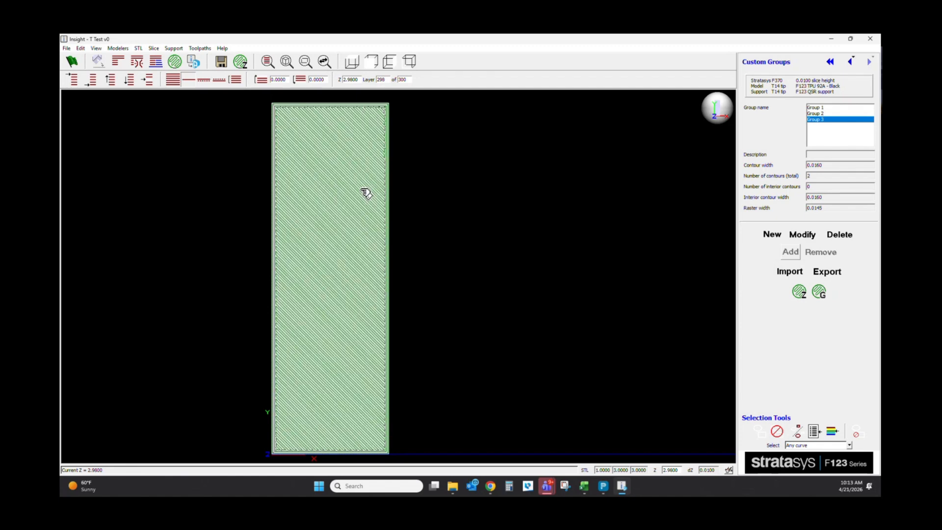
key(Up)
key(Up)
Reconfigure the modeler as a Stratasys F370 with F123 PLA model and support material and 0.0100 slice height
click(412, 64)
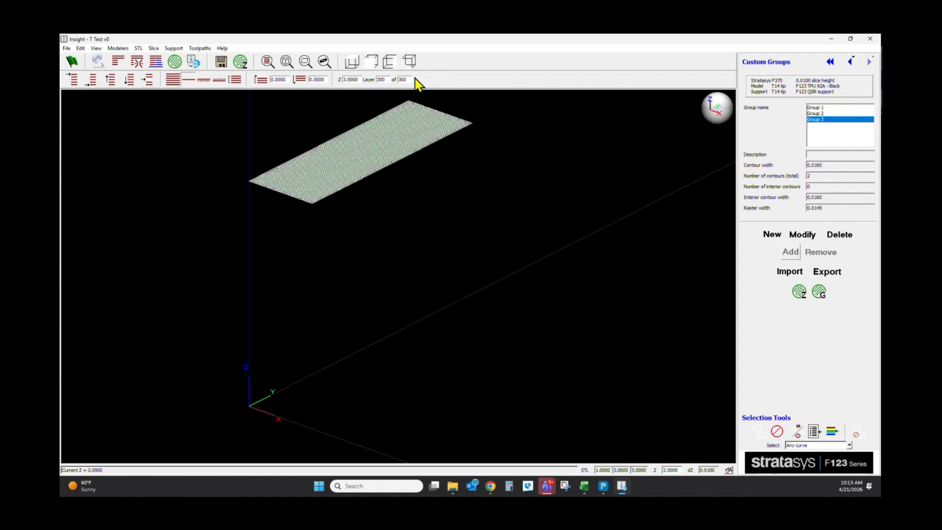
click(177, 80)
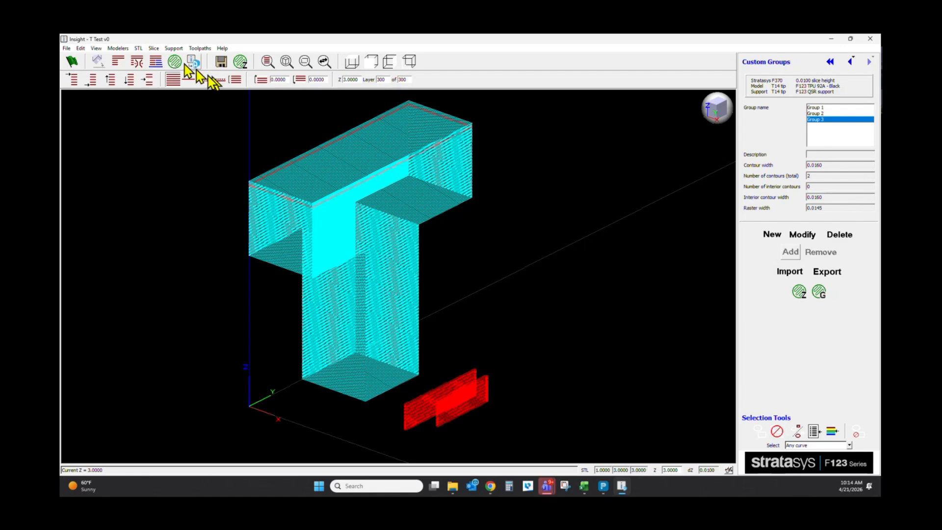
click(118, 48)
click(127, 57)
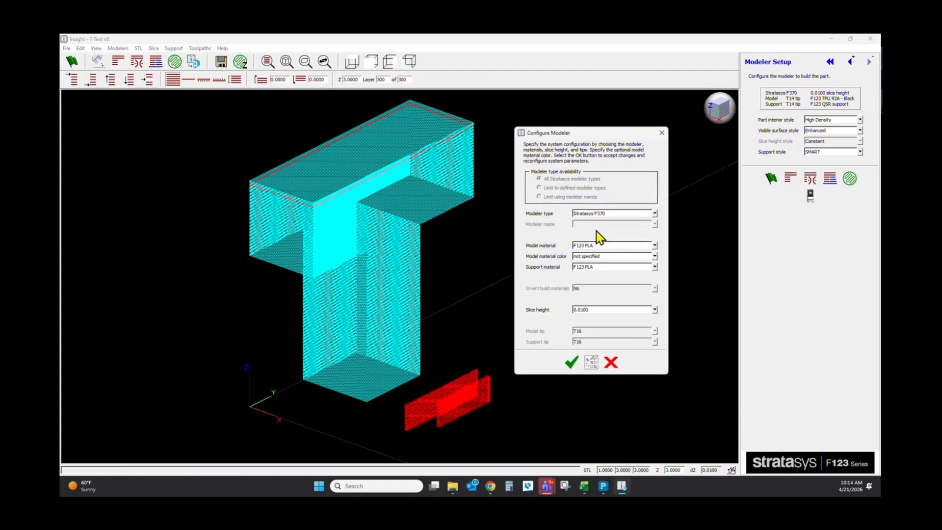
click(570, 367)
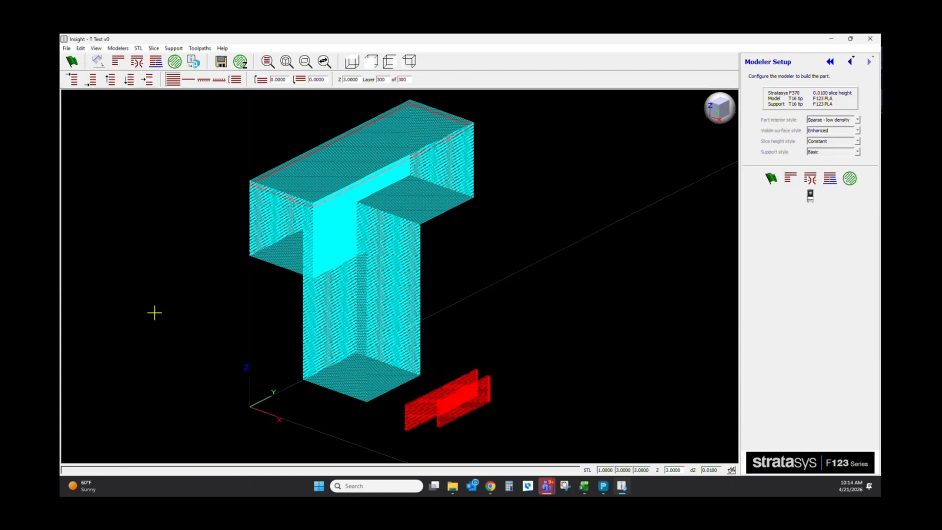
Open the custom groups setup and generate the default toolpaths for the whole PLA part
click(205, 50)
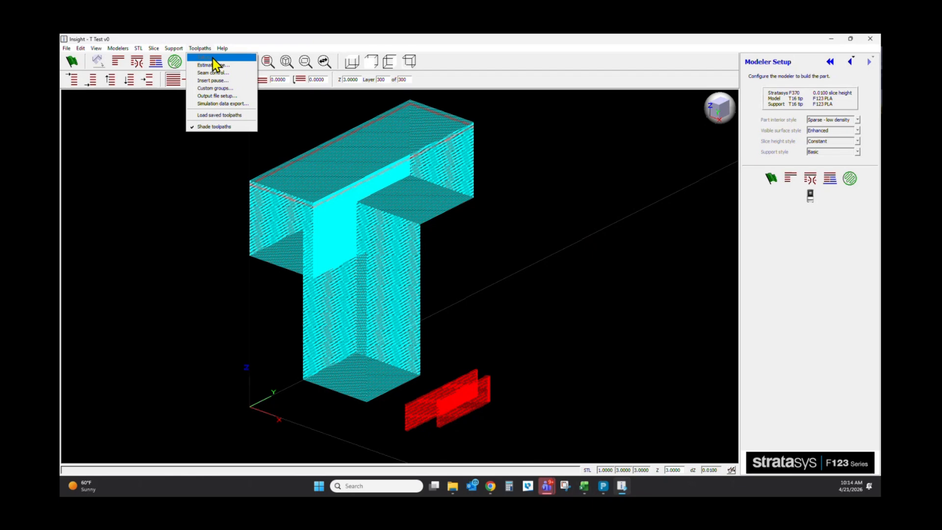
click(246, 154)
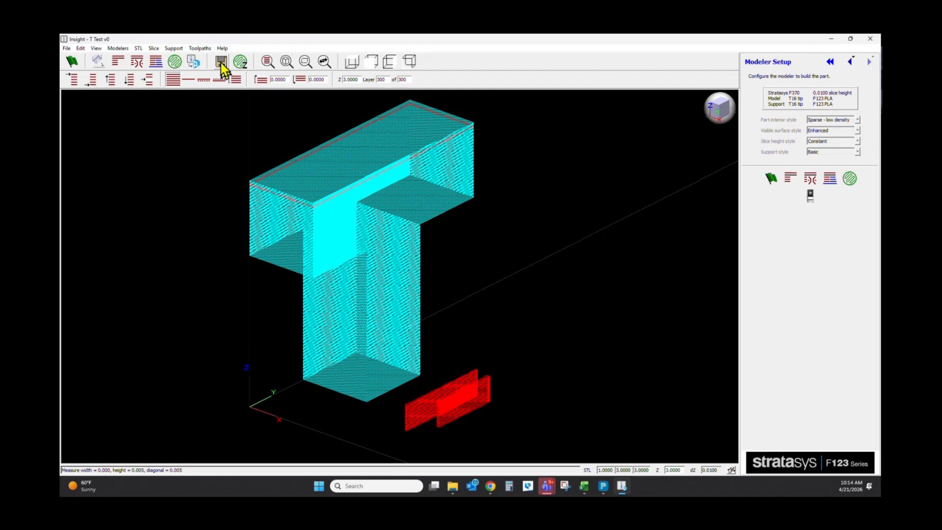
click(200, 48)
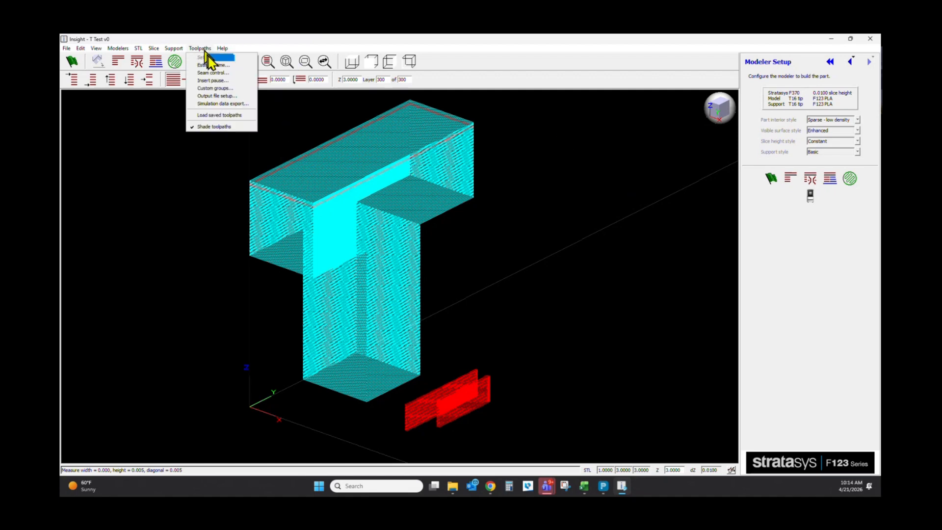
click(216, 88)
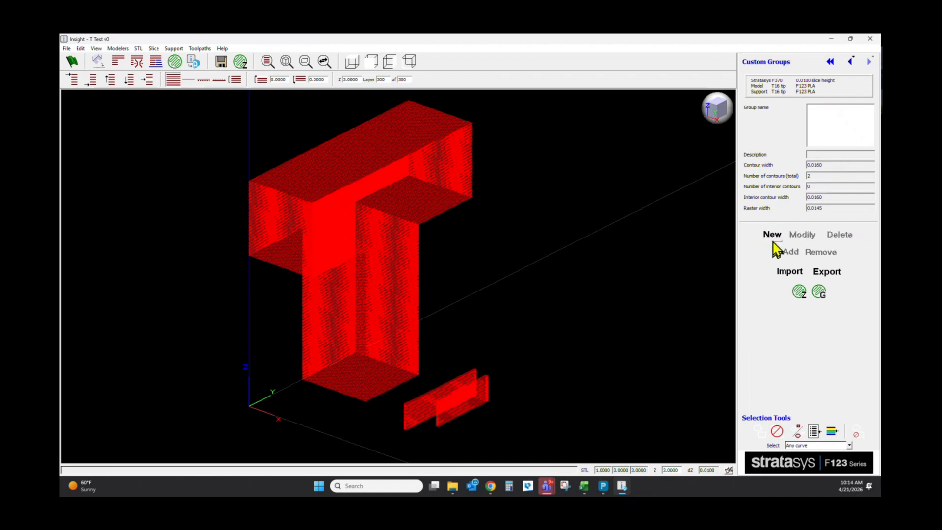
click(180, 65)
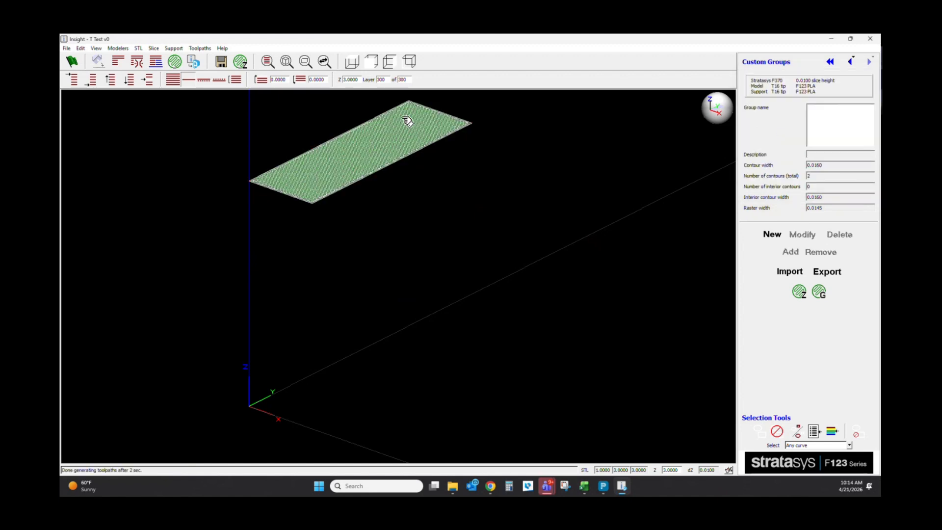
Examine the PLA sparse infill layer by layer from above and in isometric view, down to layer 247
scroll(416, 126, down, 14)
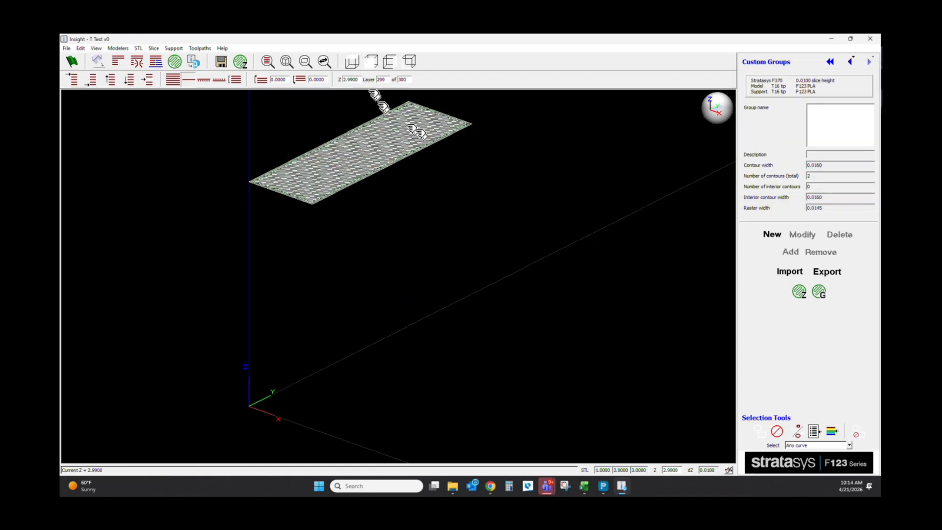
click(346, 61)
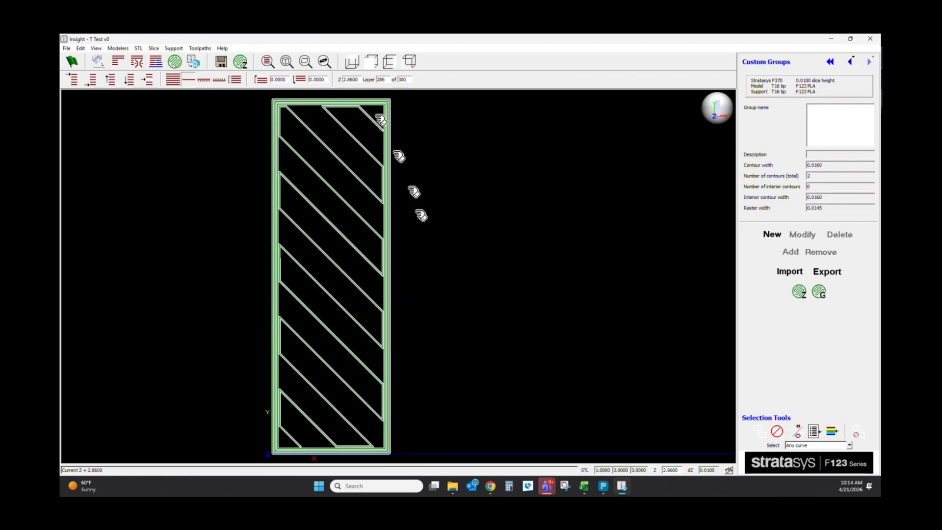
scroll(425, 328, down, 7)
scroll(355, 250, down, 7)
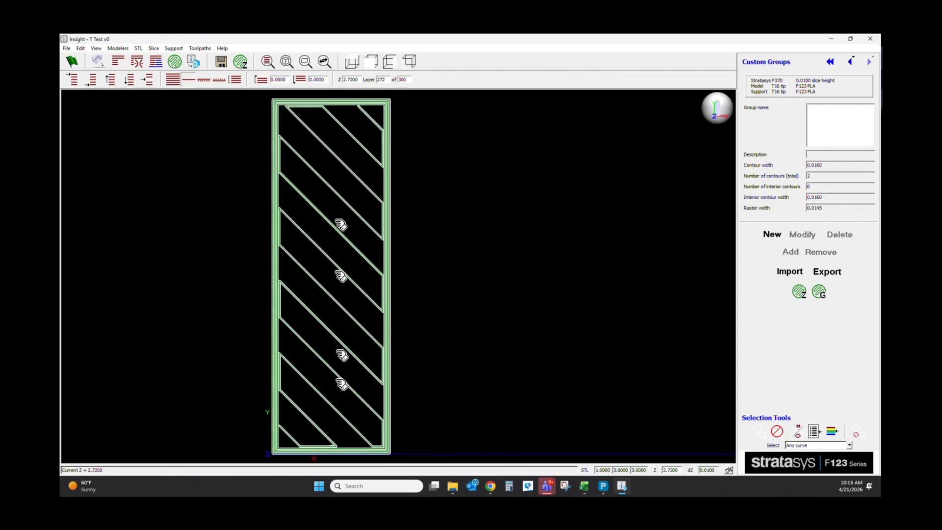
scroll(355, 314, down, 6)
scroll(418, 93, down, 14)
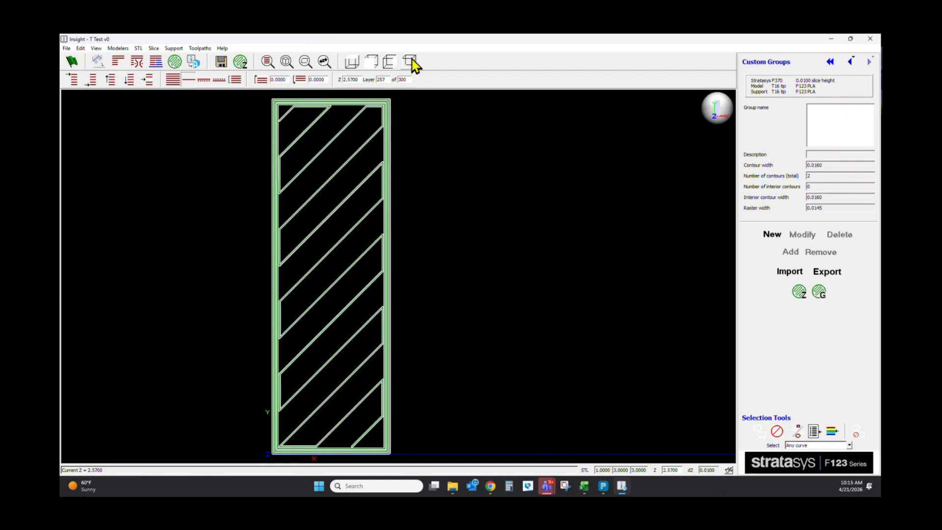
click(411, 61)
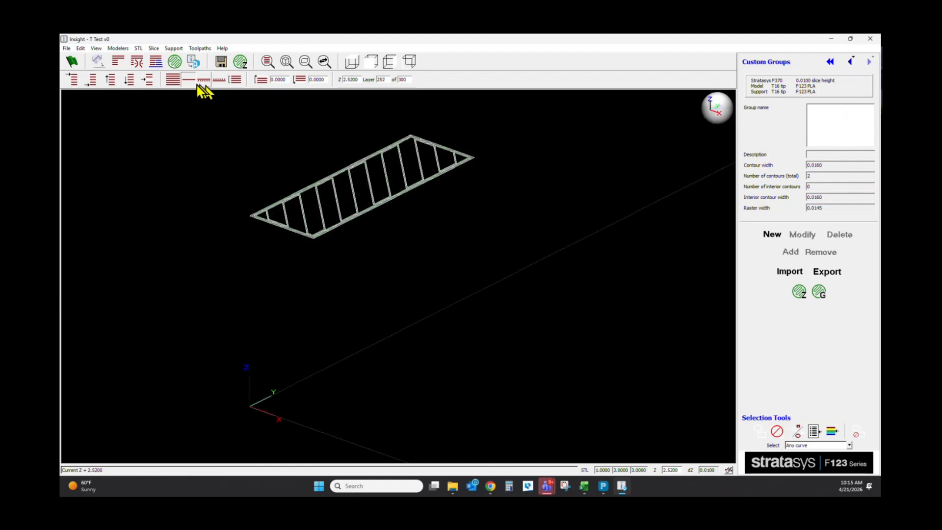
click(173, 80)
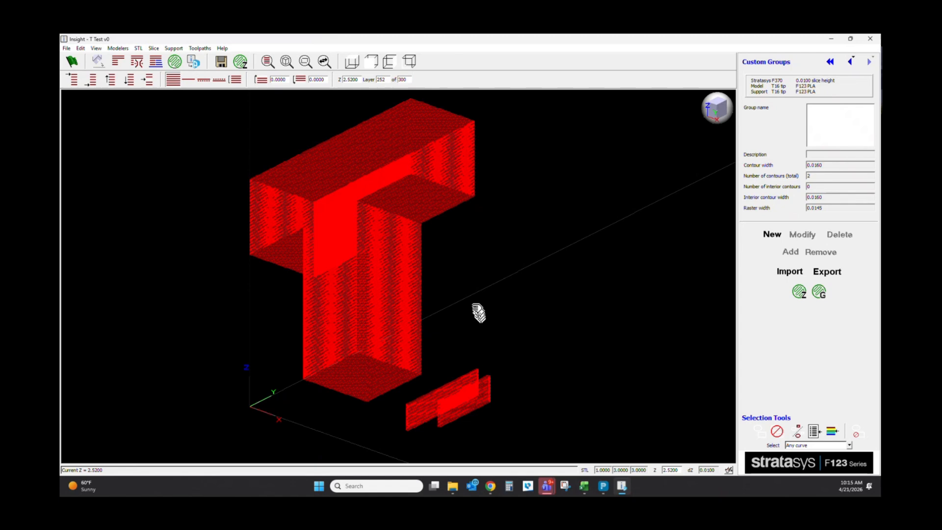
click(188, 80)
scroll(444, 256, down, 5)
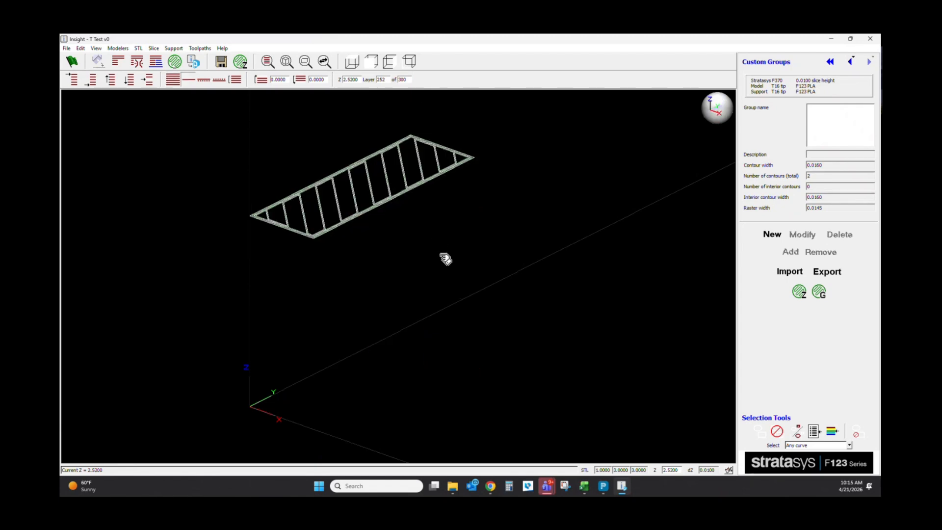
click(352, 65)
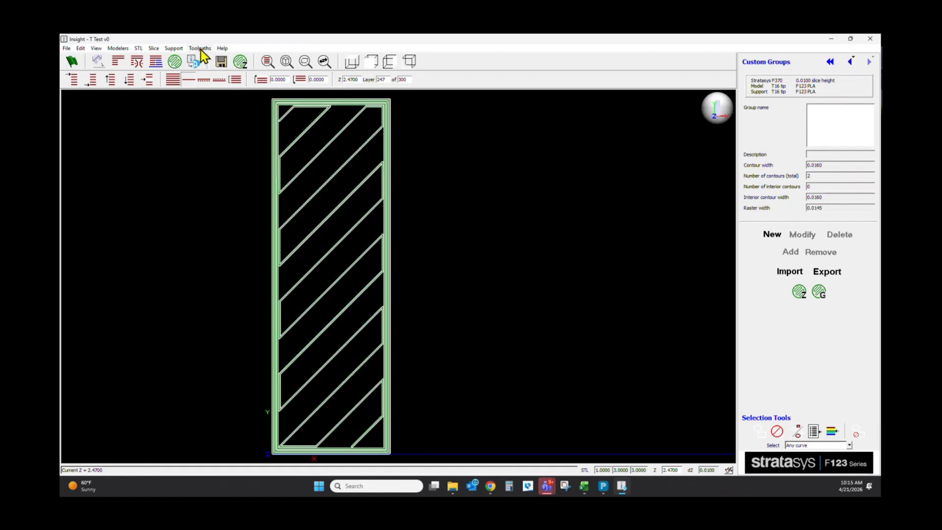
Create a custom group named Group 1 with 0.0180 contour width and 0.0200 raster width, included in part sparse fill
click(799, 292)
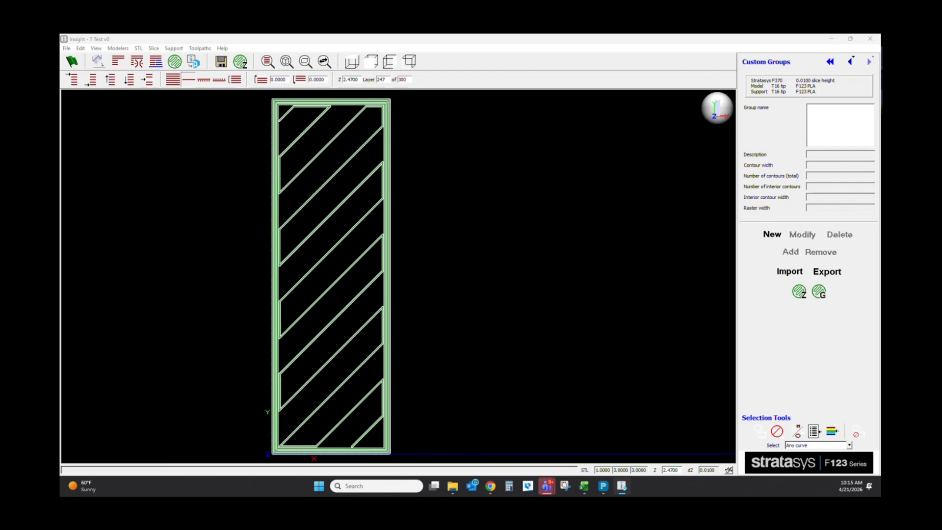
drag(273, 107, 595, 83)
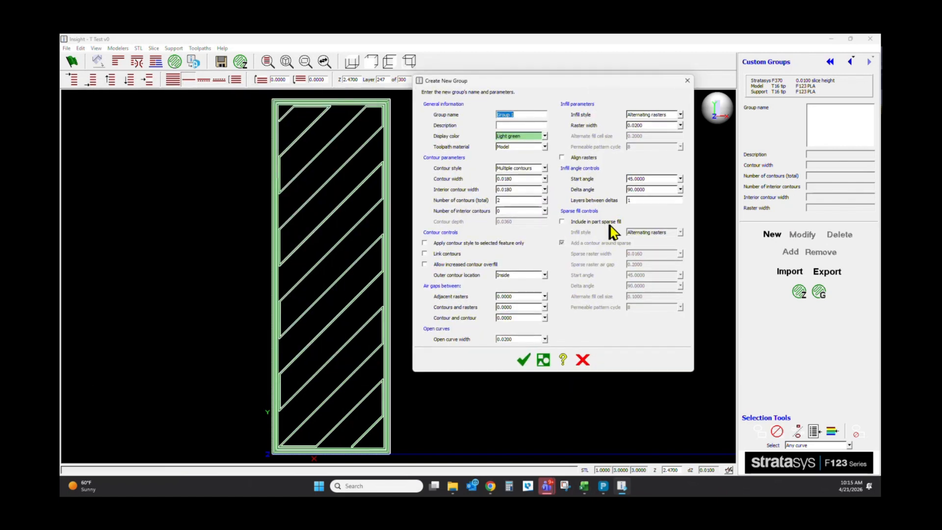
key(Escape)
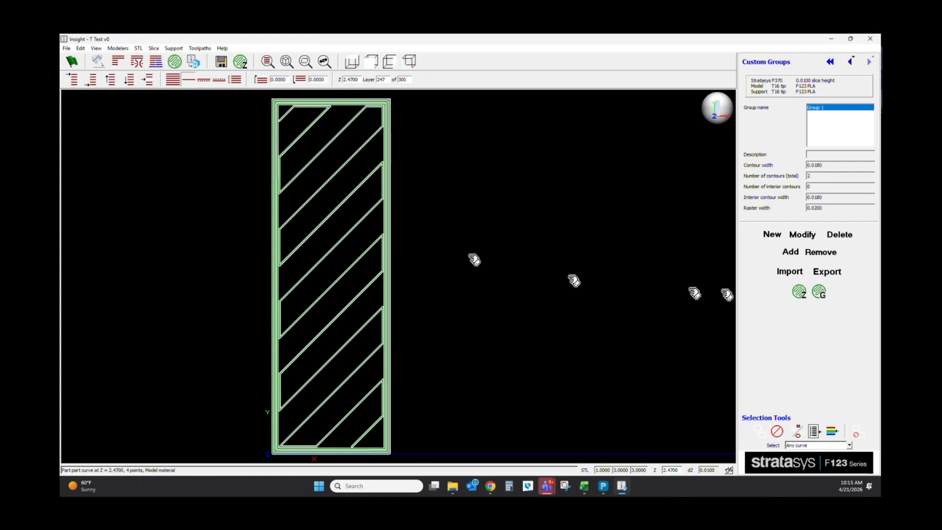
Add the part curve on layer 247 to Group 1, generate its toolpaths, and show all layers in isometric view
click(799, 292)
click(799, 292)
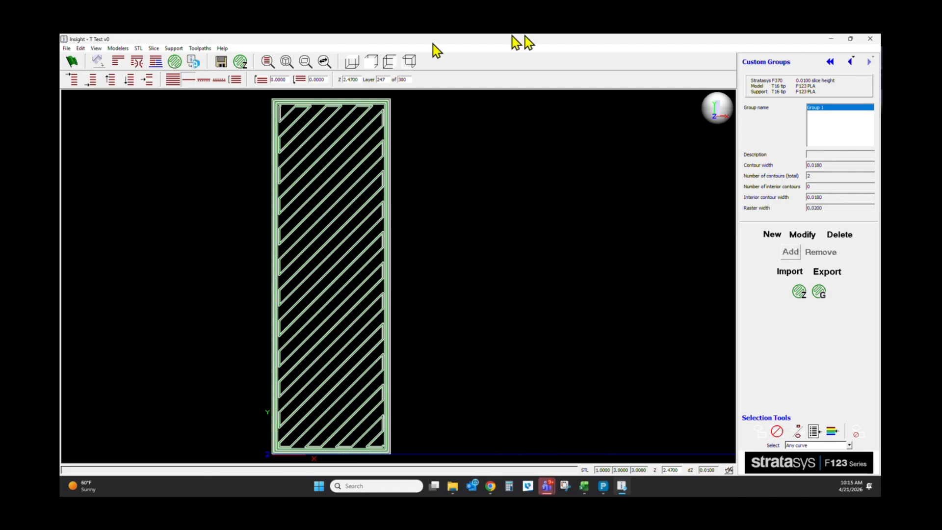
click(410, 64)
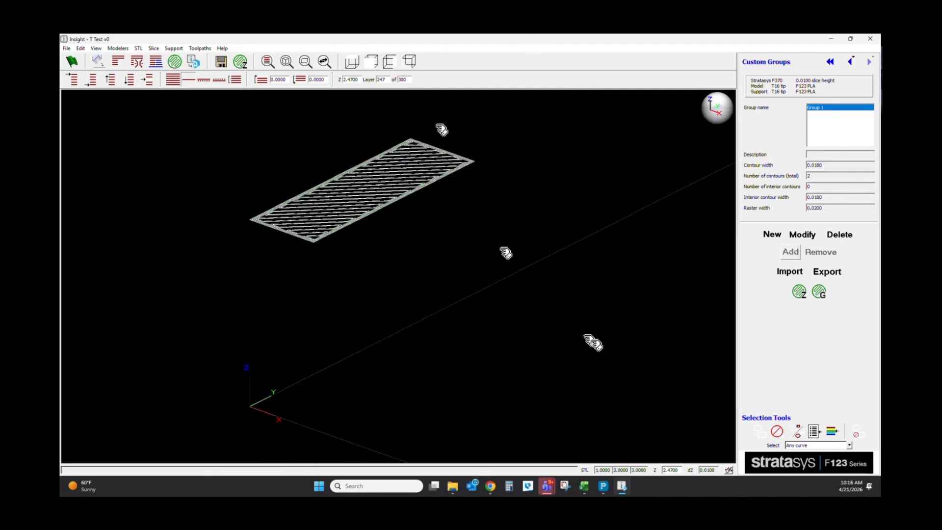
click(172, 82)
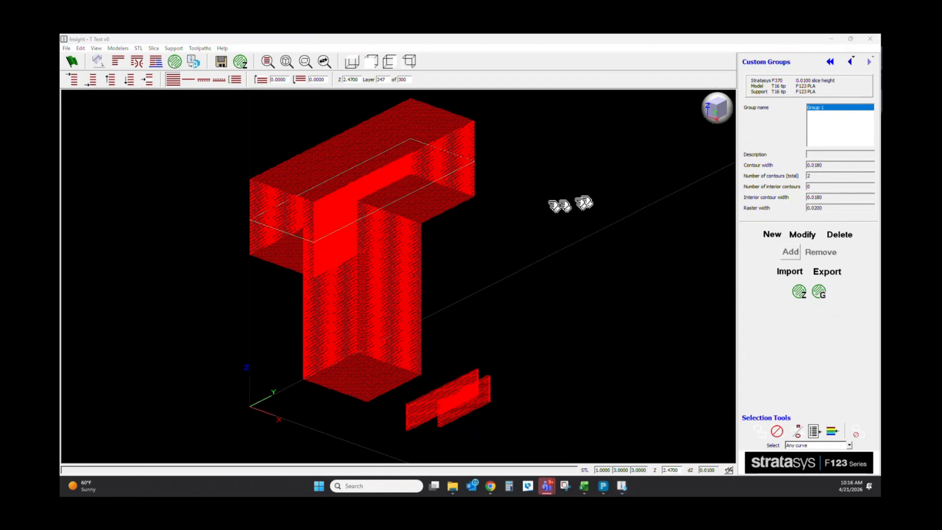
click(200, 48)
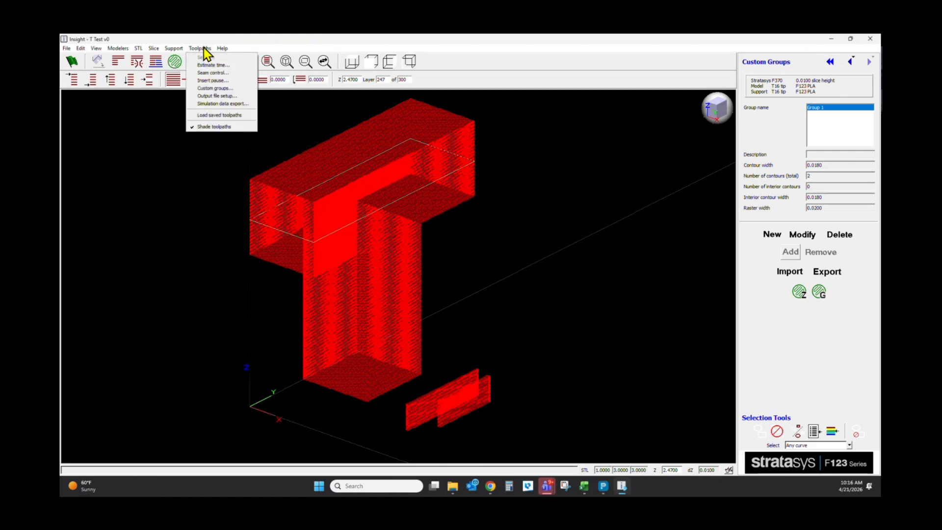
click(216, 89)
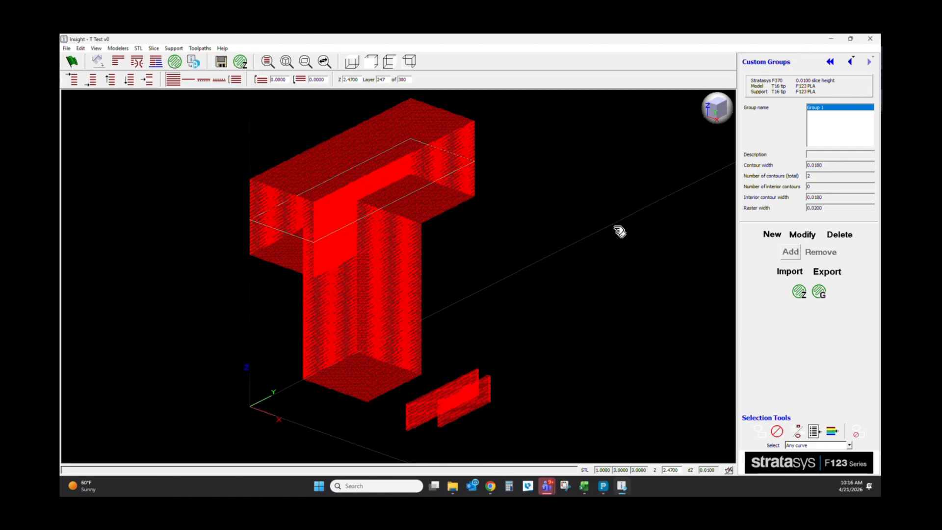
click(773, 235)
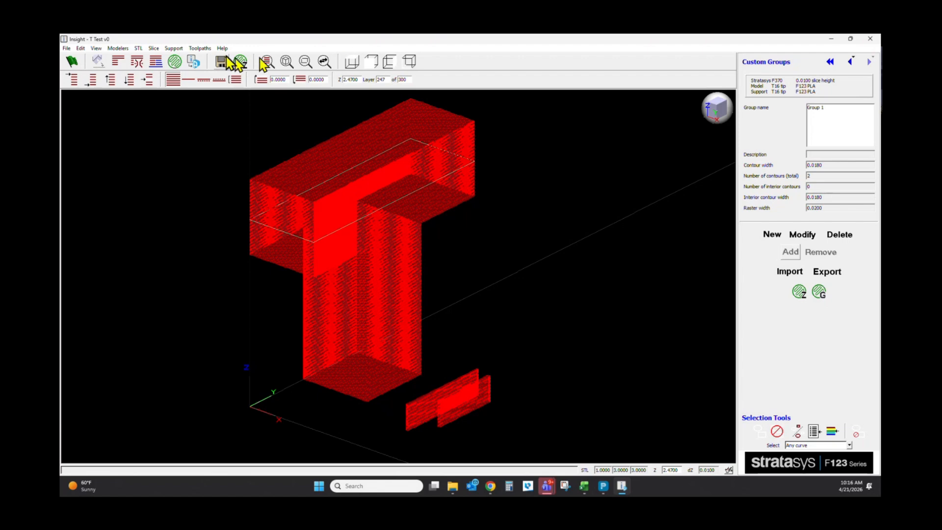
Generate the supports for the whole part, accepting deletion of the existing toolpaths
click(156, 62)
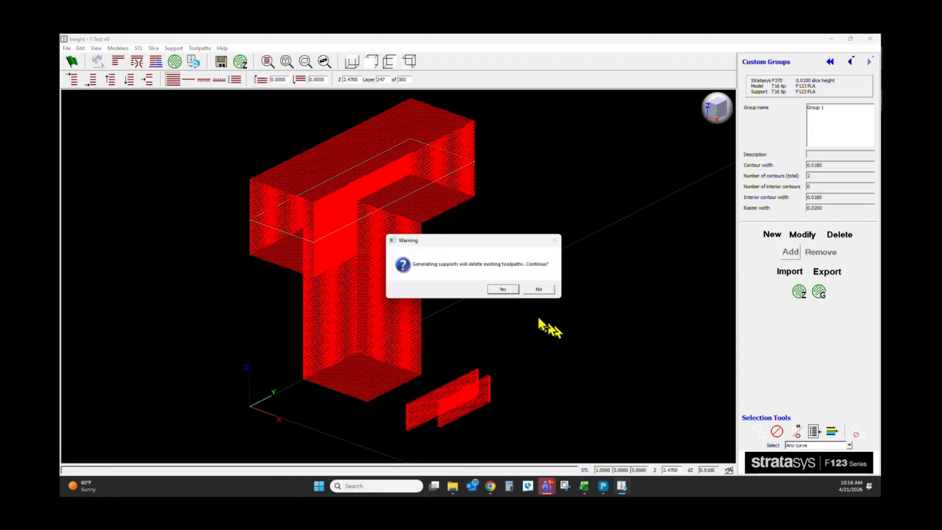
click(505, 291)
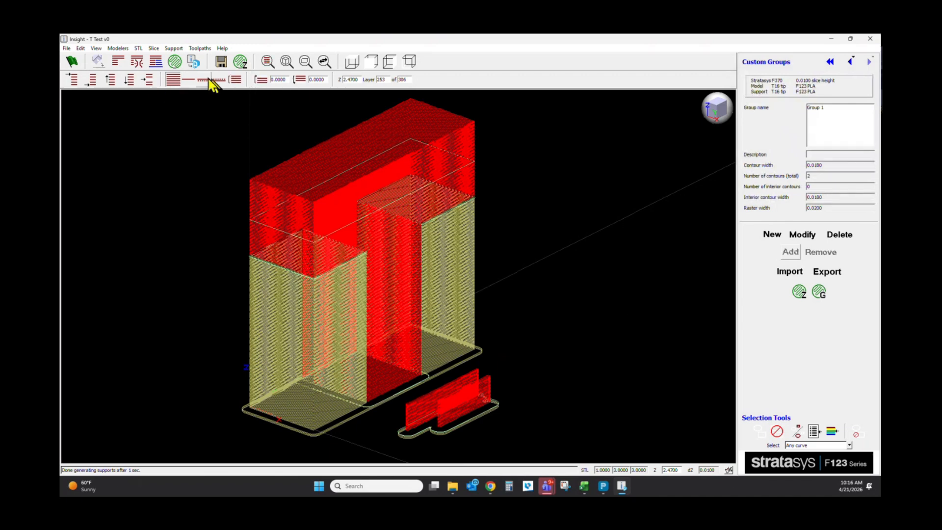
Generate toolpaths for layer 181 alone and view its part and support fill from above
click(190, 79)
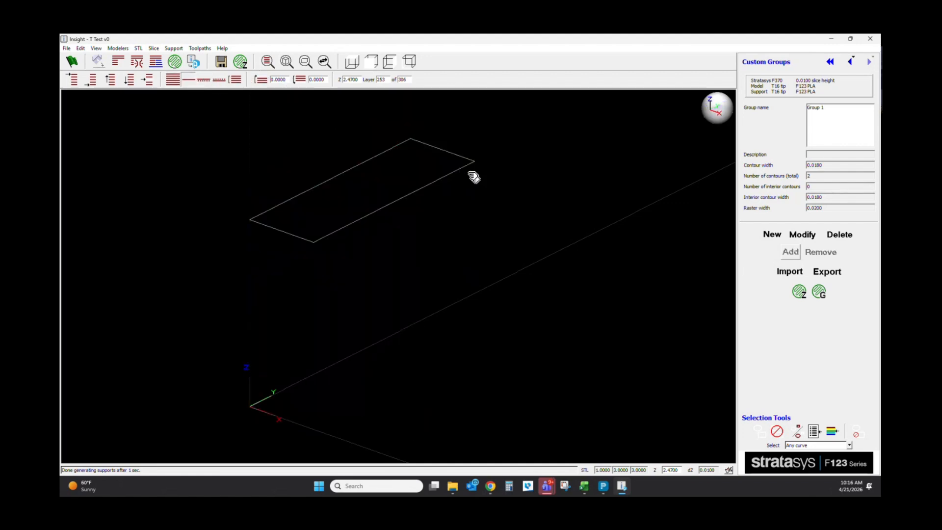
scroll(412, 315, down, 20)
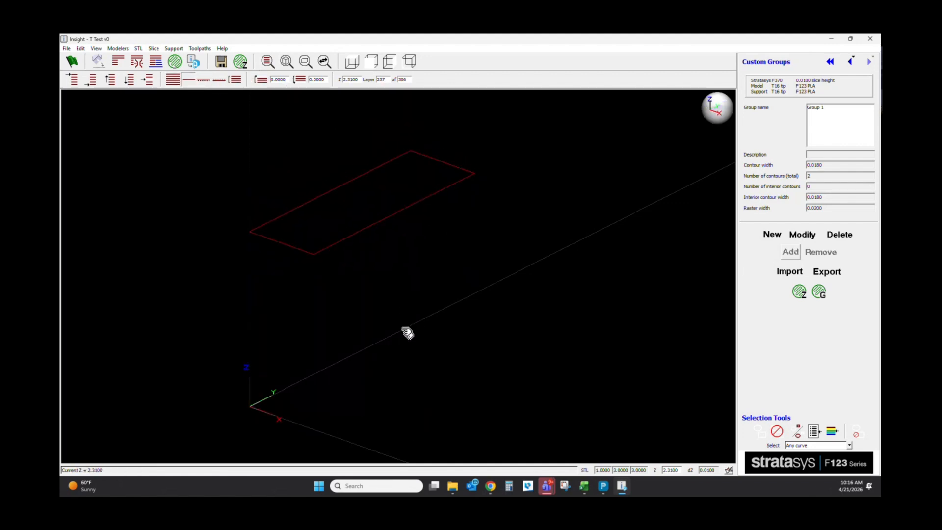
scroll(413, 314, down, 20)
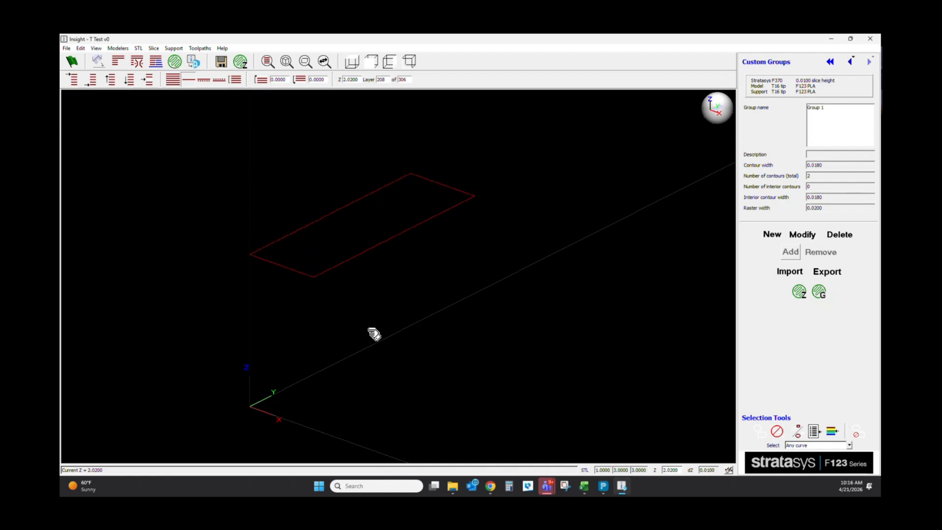
scroll(258, 98, down, 9)
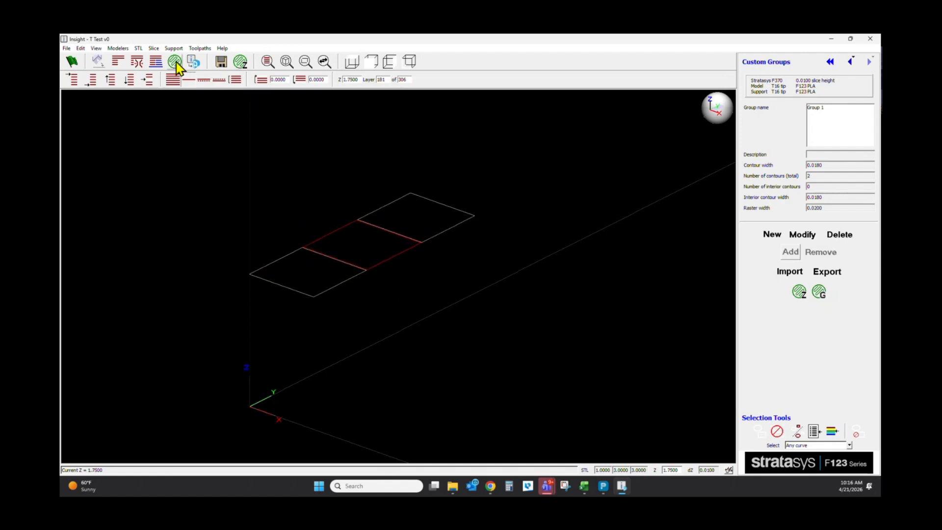
click(244, 60)
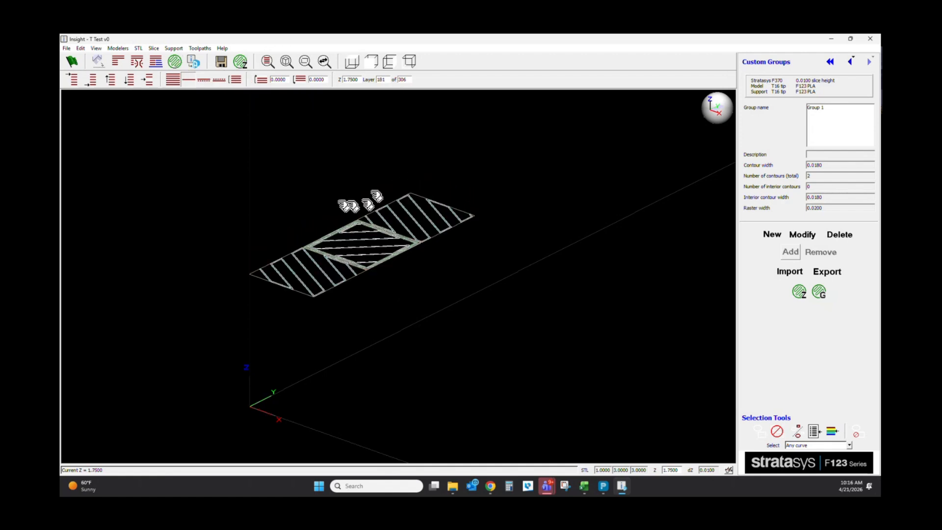
click(353, 62)
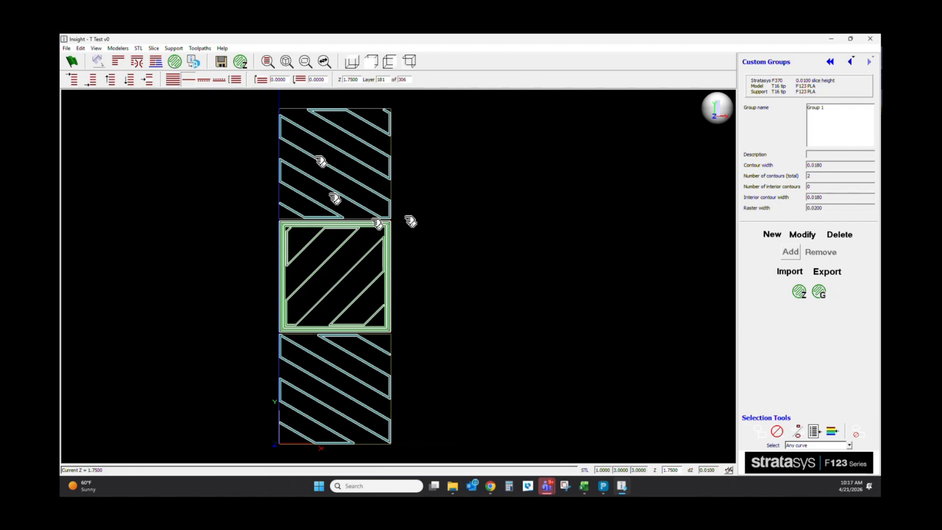
click(773, 235)
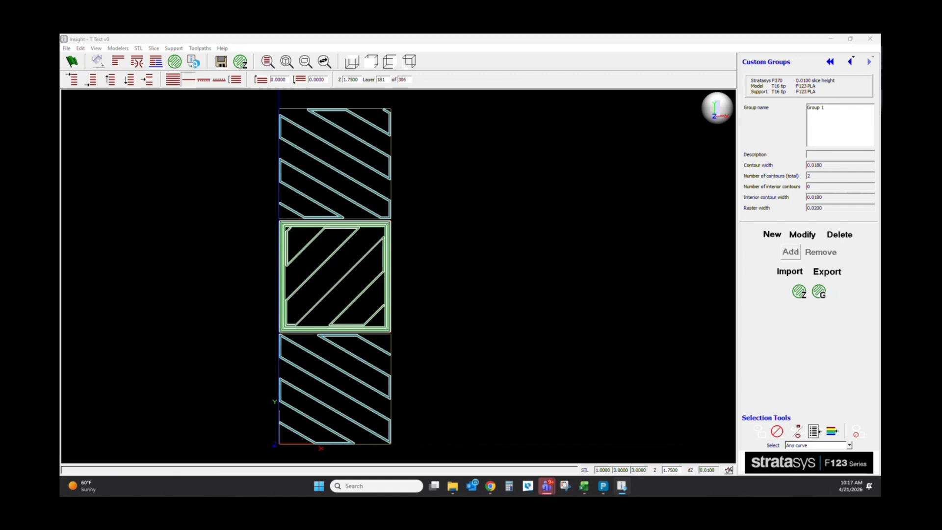
drag(61, 101, 556, 86)
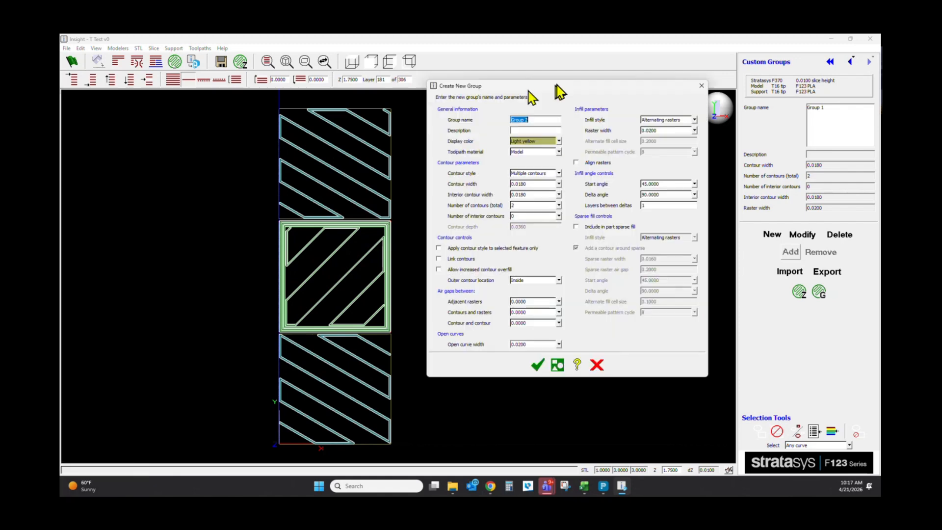
click(561, 368)
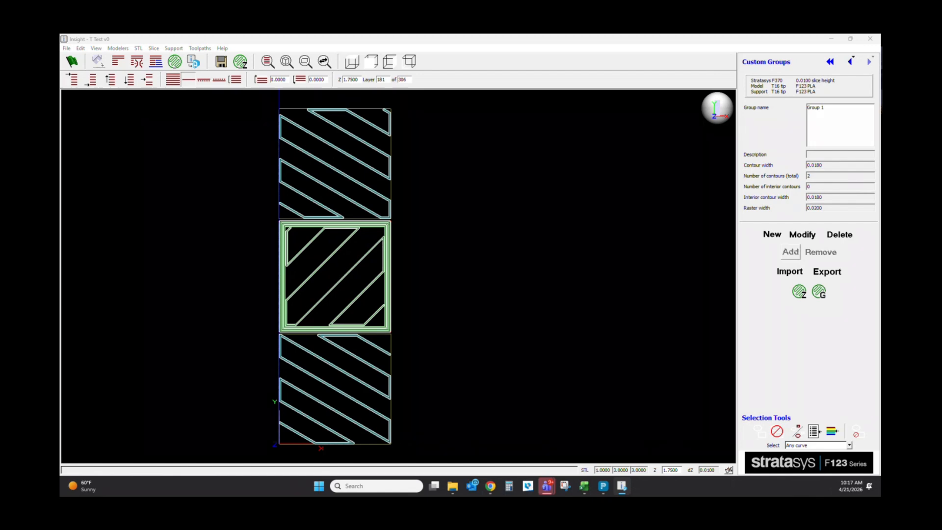
drag(61, 93, 499, 86)
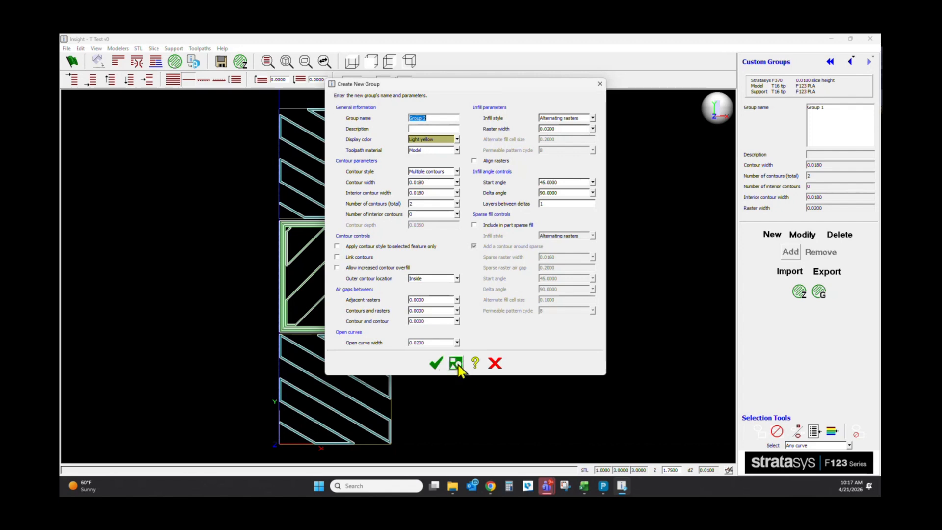
click(601, 85)
View all layers of the part, supports and purge walls in isometric view and from above
click(412, 62)
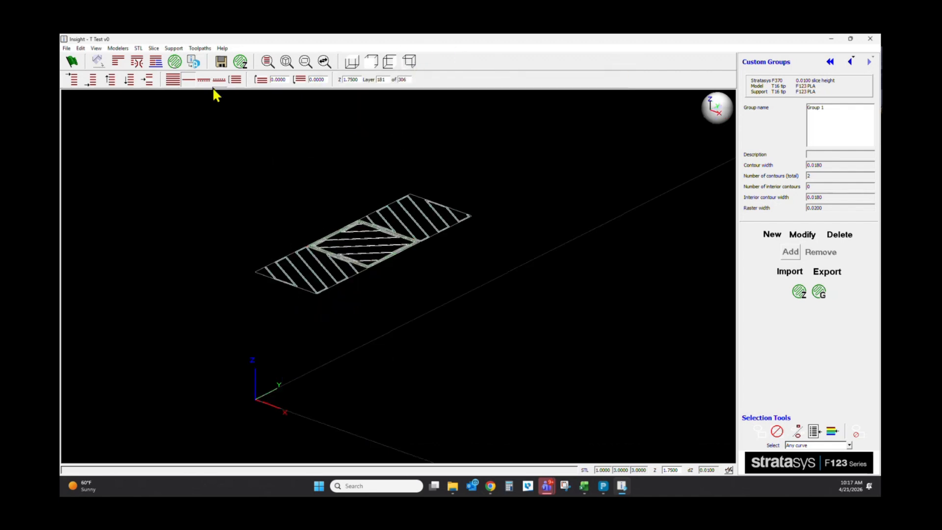
click(171, 81)
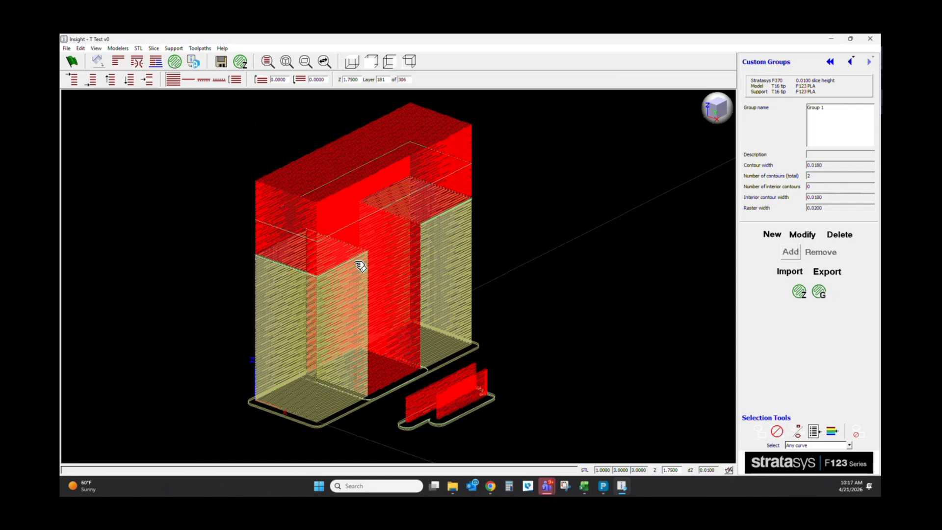
click(350, 62)
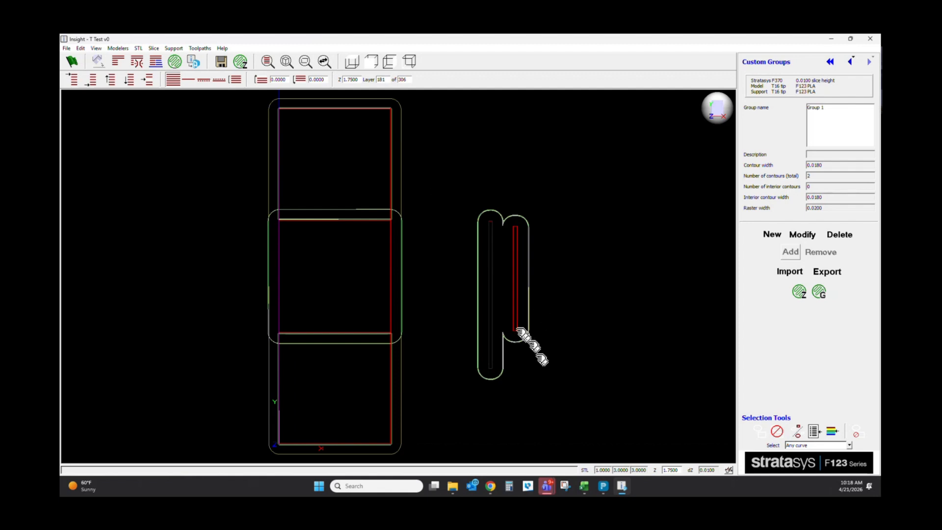
Generate the toolpaths for layer 8 only and examine the two thin walls beside the part up close
scroll(524, 275, up, 8)
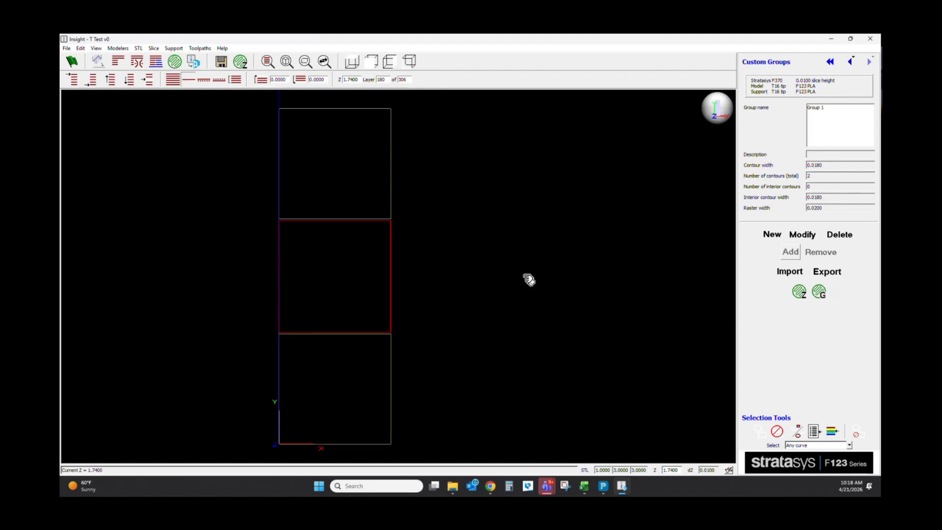
scroll(509, 288, down, 1)
click(92, 80)
scroll(545, 314, up, 1)
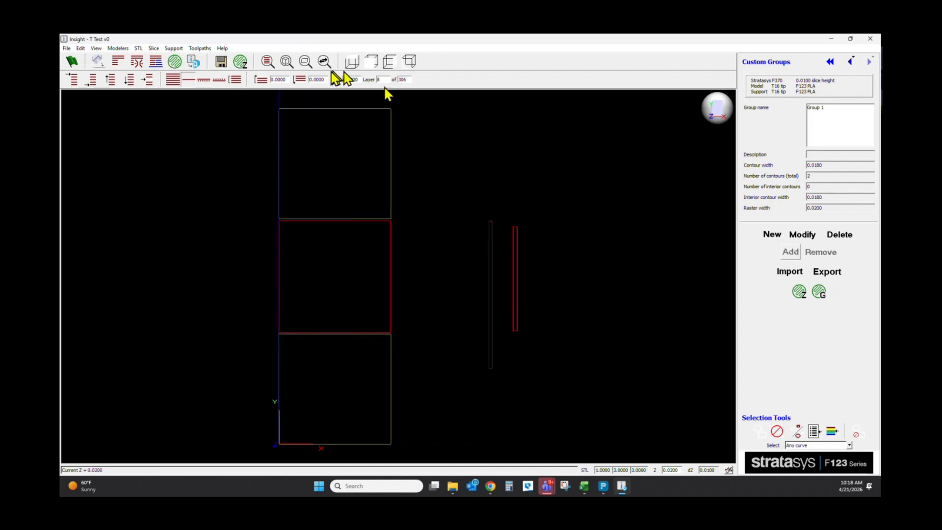
click(240, 62)
scroll(535, 294, down, 1)
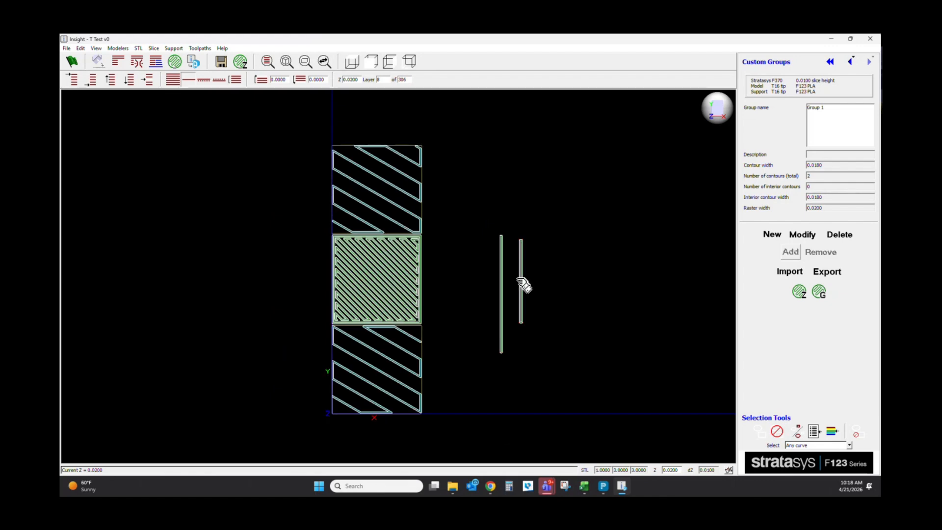
scroll(522, 280, up, 6)
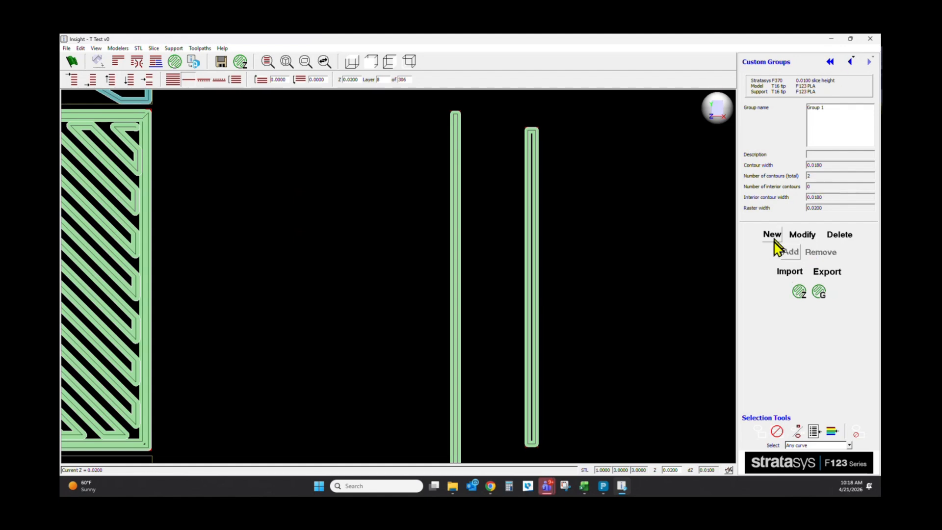
Create a custom group named Group 2 with a contour width of 0.0200
click(801, 235)
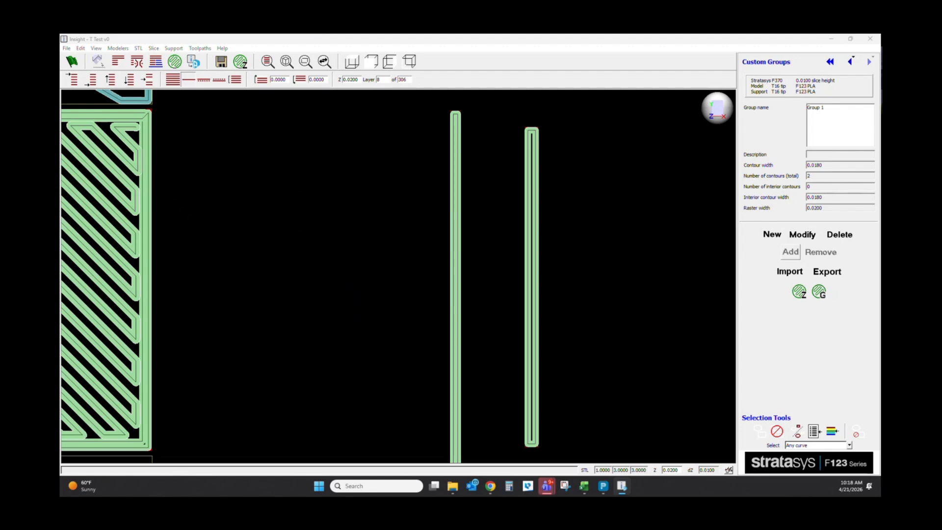
drag(61, 86, 500, 87)
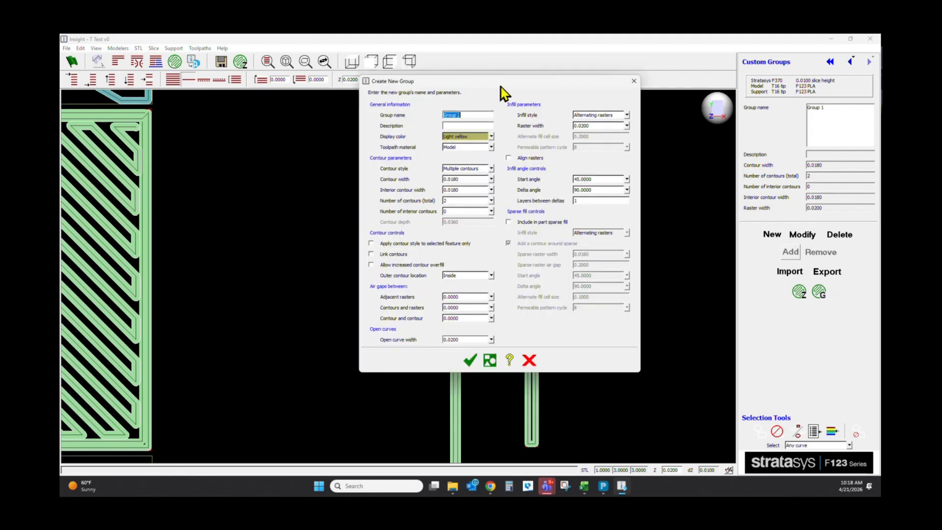
click(491, 179)
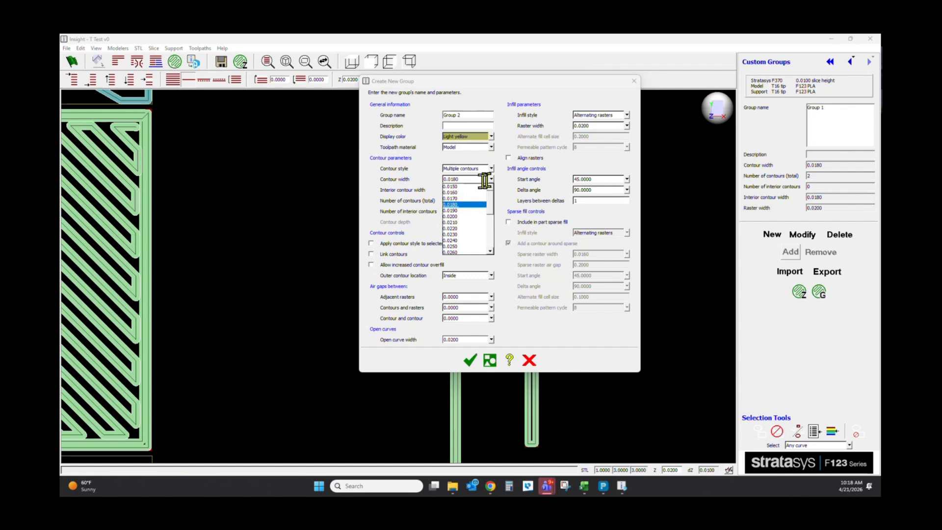
click(467, 218)
click(470, 360)
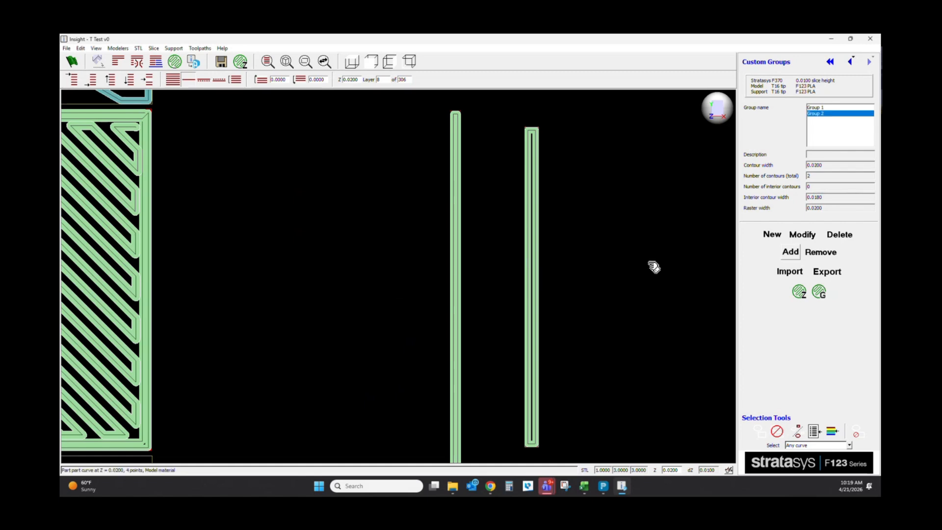
Add the shorter thin wall's curve on layer 8 to Group 2 and regenerate the layer's toolpaths
click(790, 251)
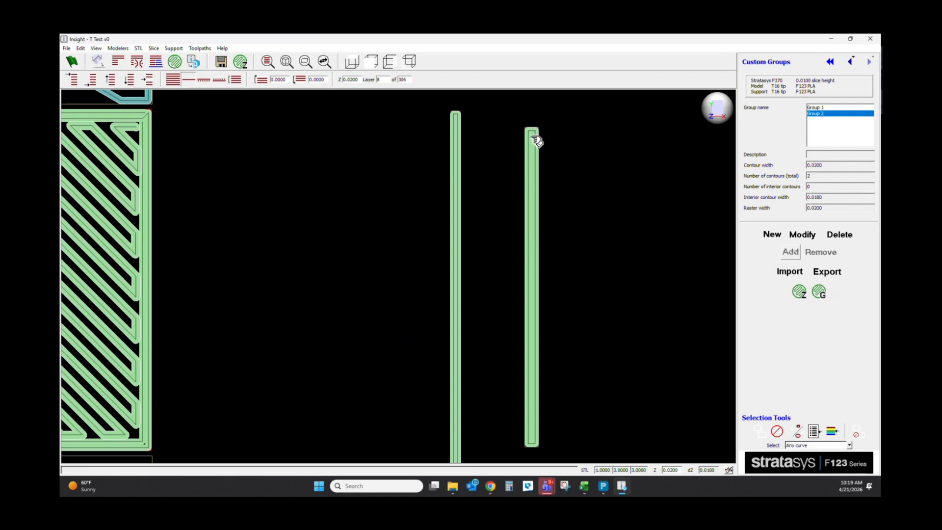
click(410, 68)
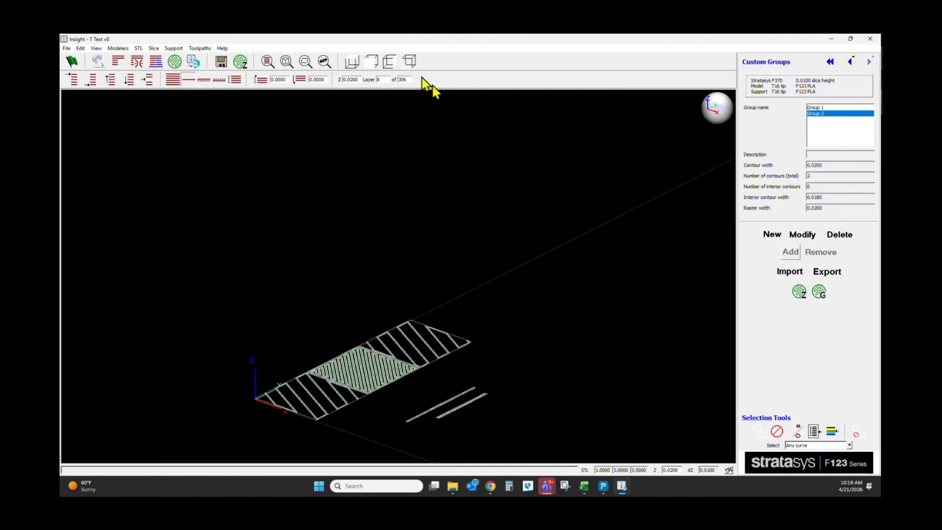
click(173, 80)
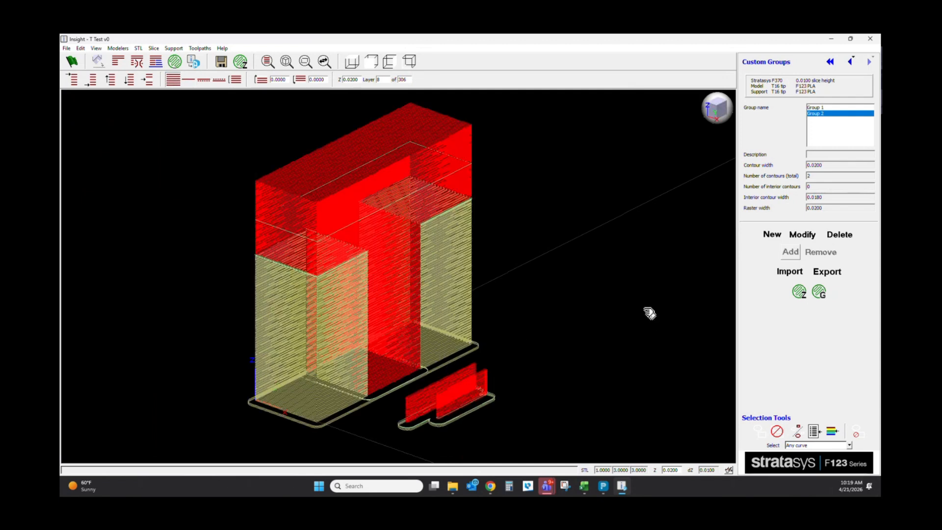